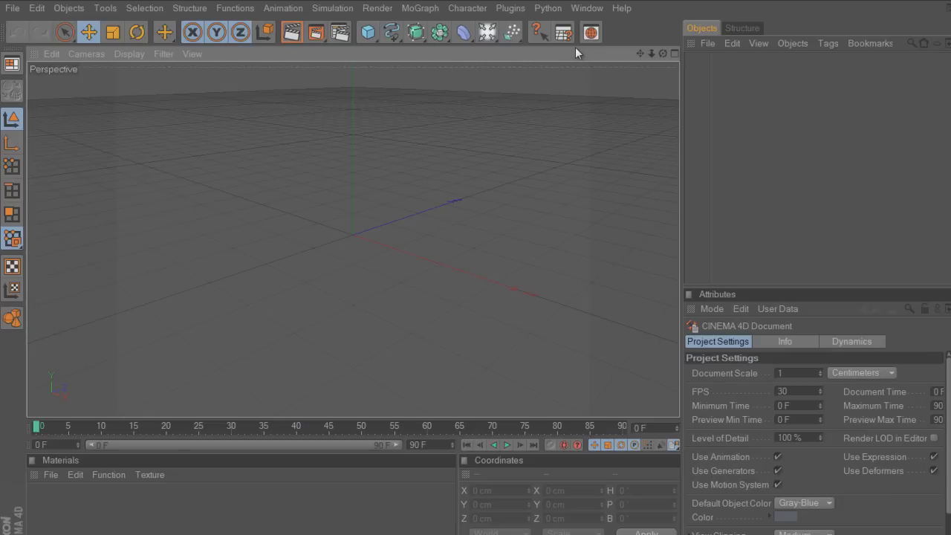
- Load the Main Lightroom.c4d scene from the C4D Lighting folder in the Content Browser and close the browser
{"action": "left_click", "coordinate": [593, 35]}
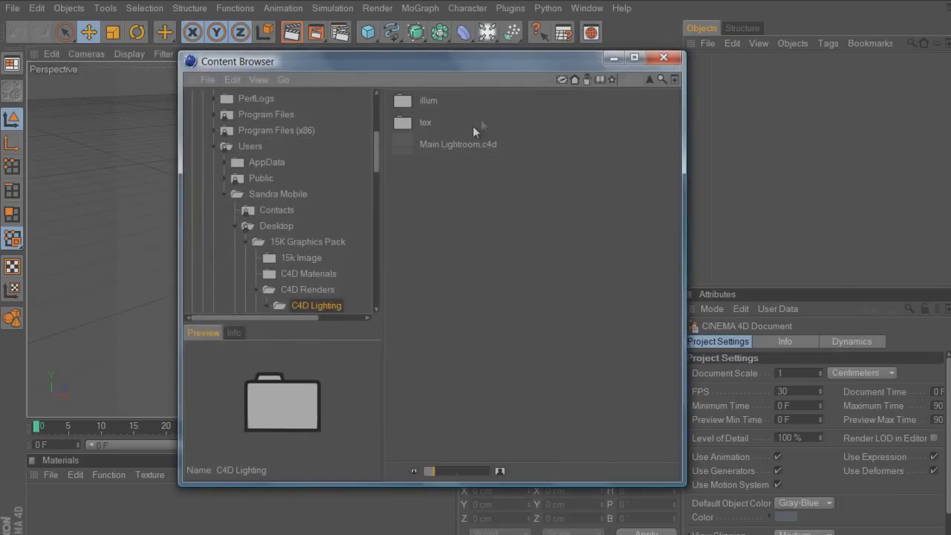
{"action": "left_click", "coordinate": [406, 144]}
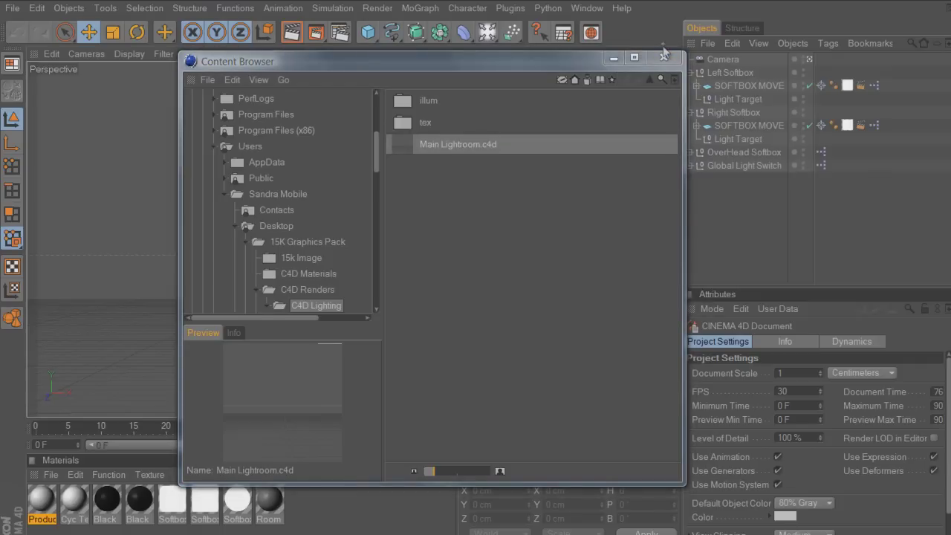
{"action": "left_click", "coordinate": [663, 55]}
- Move the Global Light Switch directly beneath the Camera in the object hierarchy and clear the selection
{"action": "left_click", "coordinate": [727, 163]}
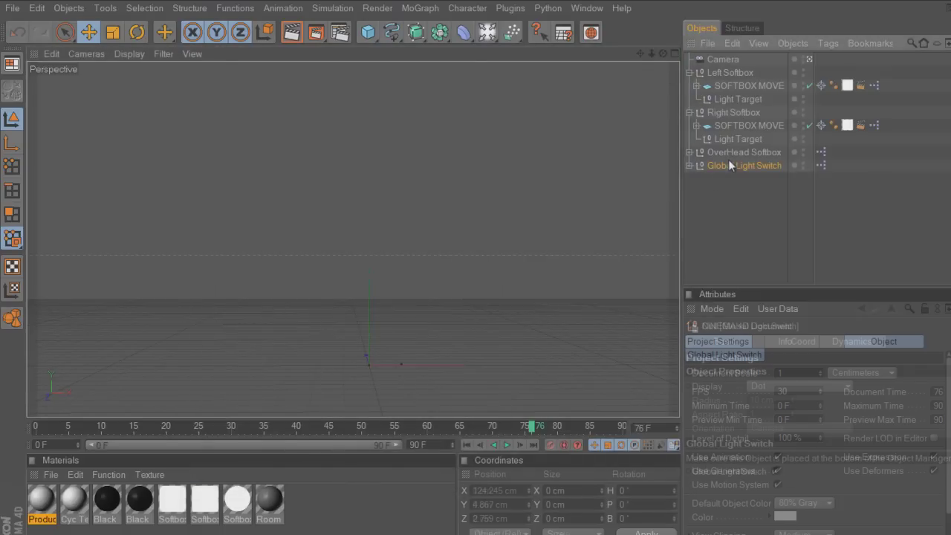
{"action": "left_click_drag", "start_coordinate": [727, 66], "coordinate": [725, 66]}
{"action": "left_click", "coordinate": [700, 245]}
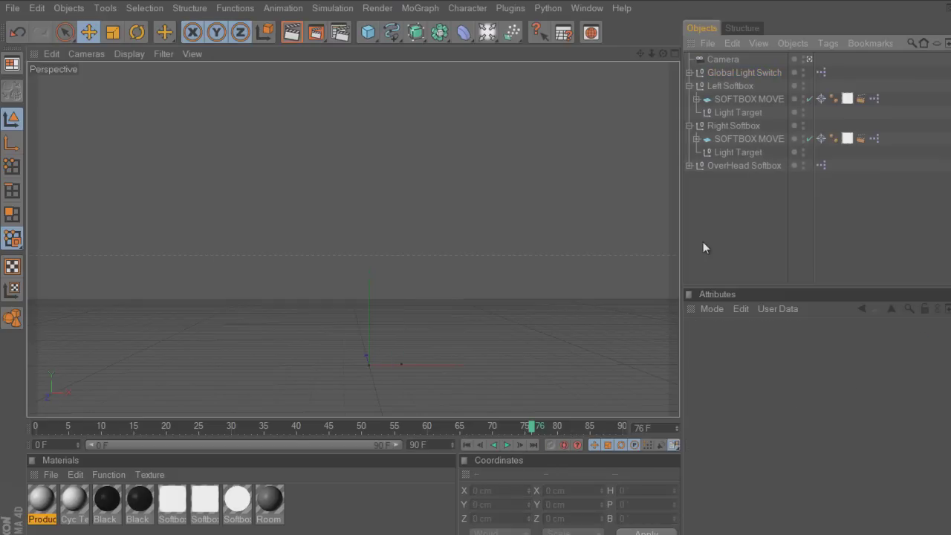
- Add a MoText object reading "Tutorial" with a depth of 80
{"action": "left_click", "coordinate": [421, 11]}
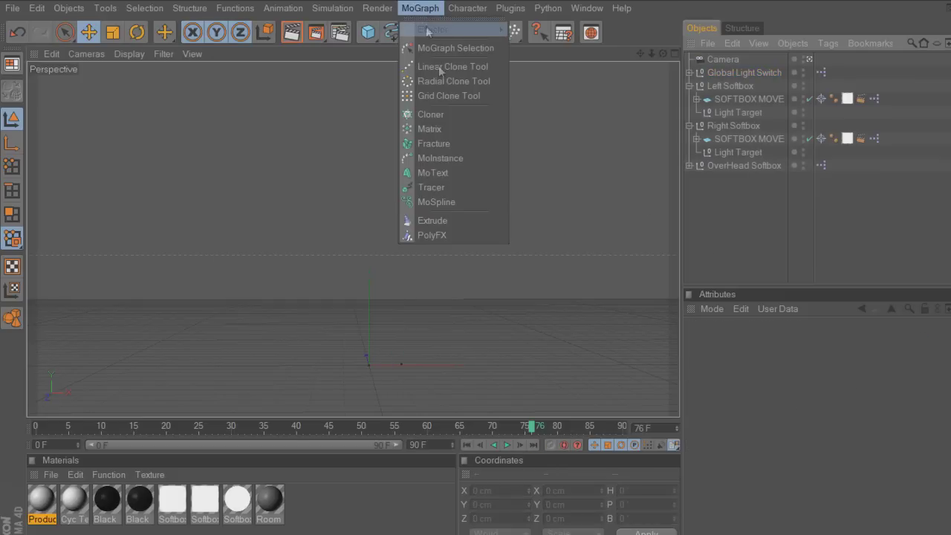
{"action": "left_click", "coordinate": [434, 172]}
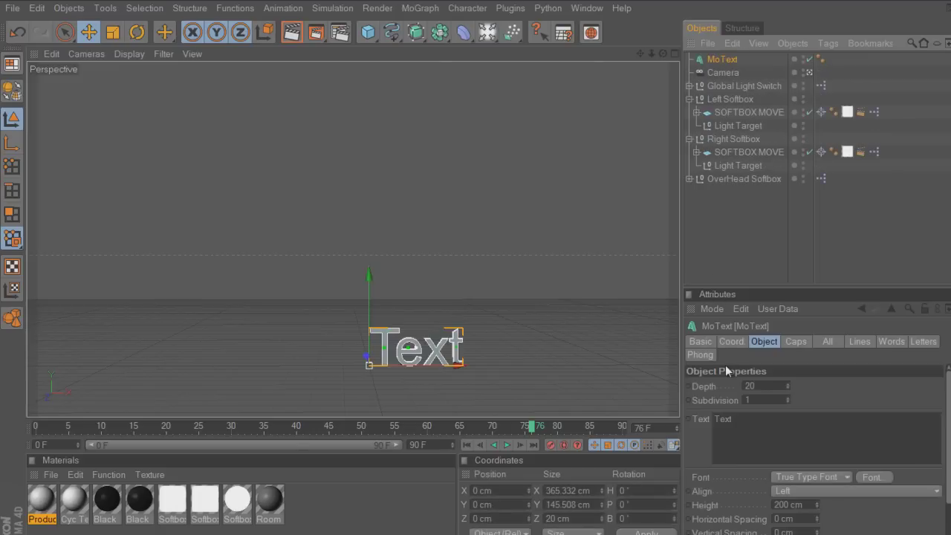
{"action": "double_click", "coordinate": [747, 431]}
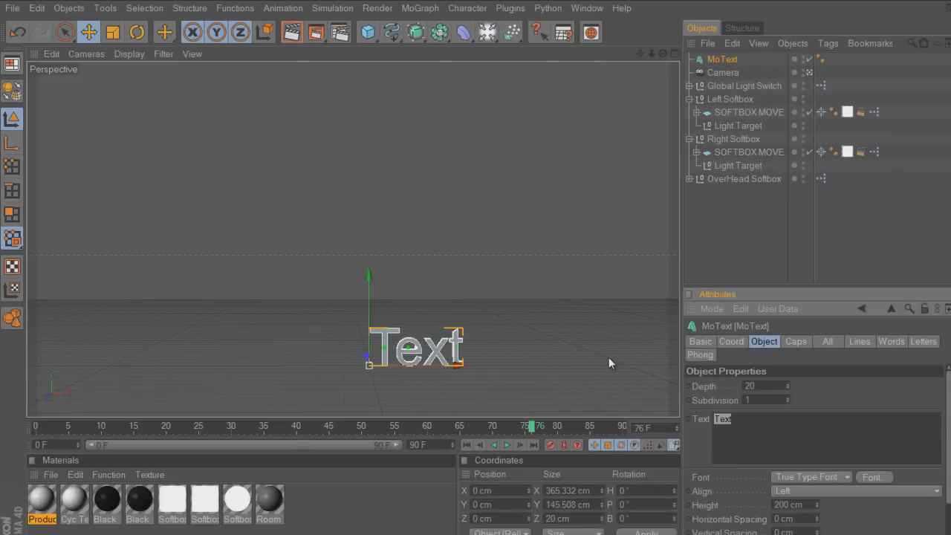
{"action": "key", "text": "BackSpace"}
{"action": "type", "text": "Tutorial"}
{"action": "left_click", "coordinate": [765, 387]}
{"action": "type", "text": "80"}
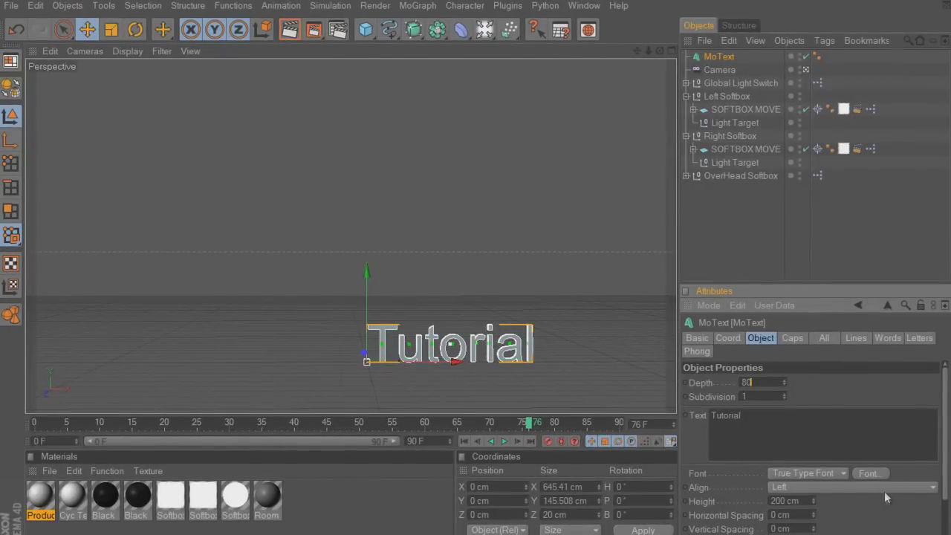
- Set the MoText font to Bebas and its alignment to Middle
{"action": "left_click", "coordinate": [878, 474]}
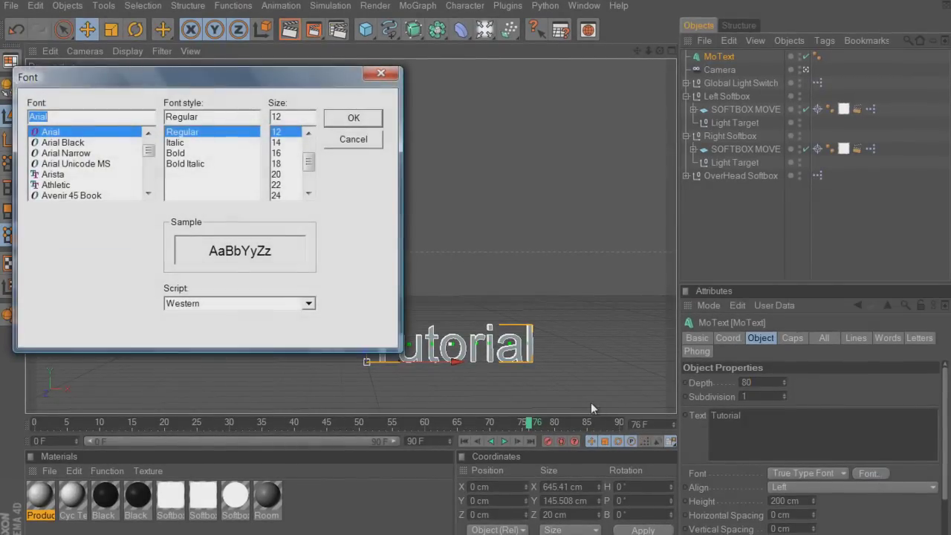
{"action": "left_click", "coordinate": [149, 193]}
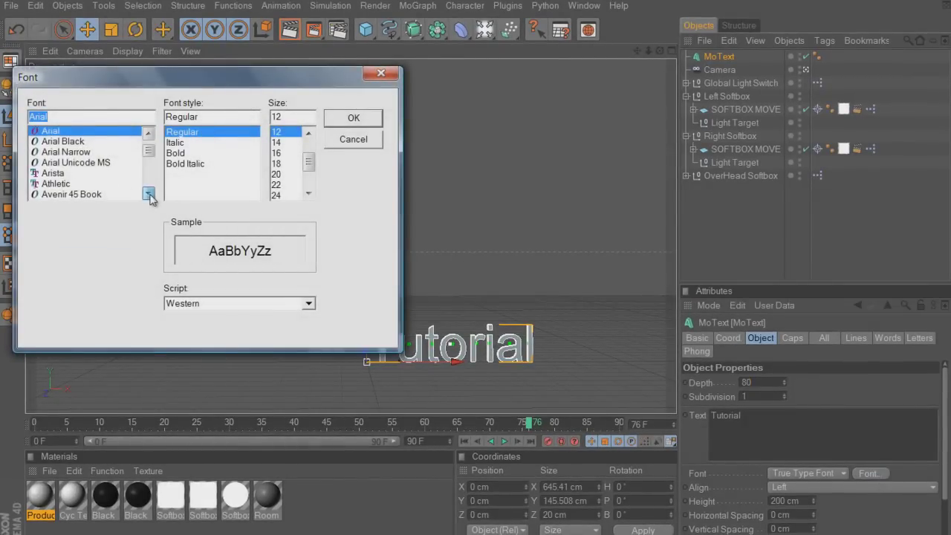
{"action": "left_click", "coordinate": [151, 197]}
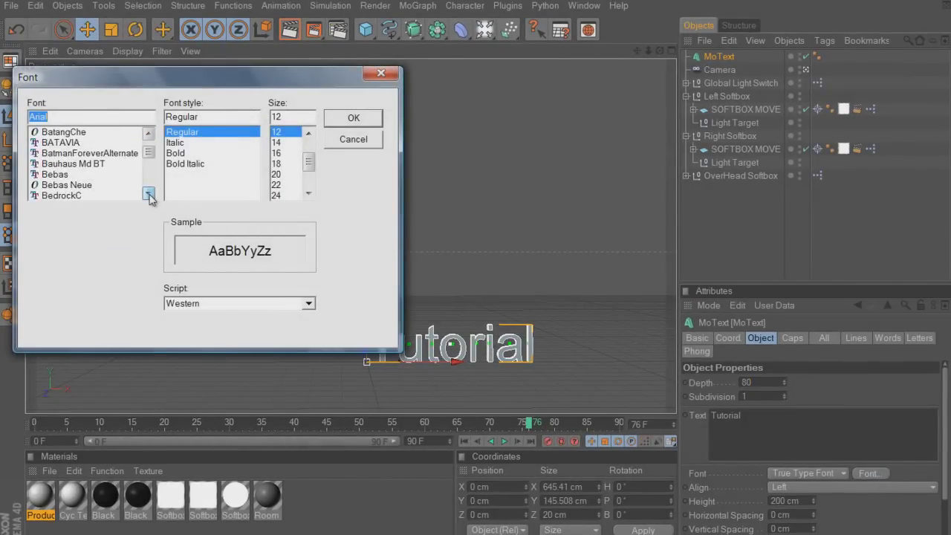
{"action": "left_click", "coordinate": [74, 164]}
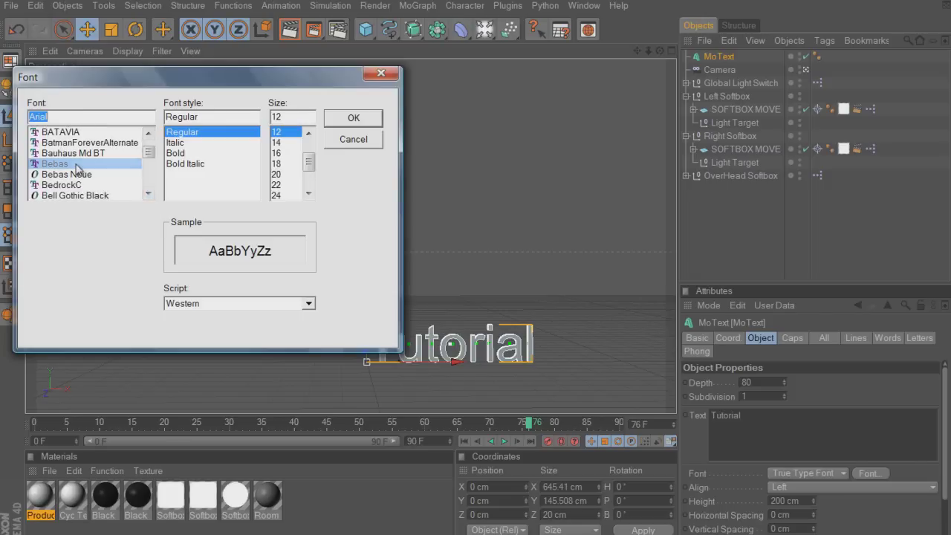
{"action": "left_click", "coordinate": [347, 119]}
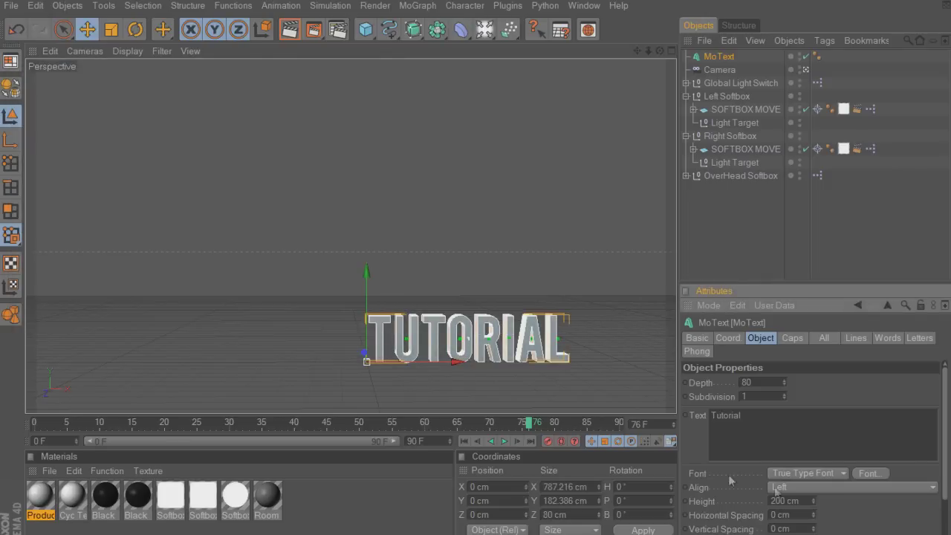
{"action": "left_click", "coordinate": [790, 489]}
{"action": "left_click", "coordinate": [792, 516]}
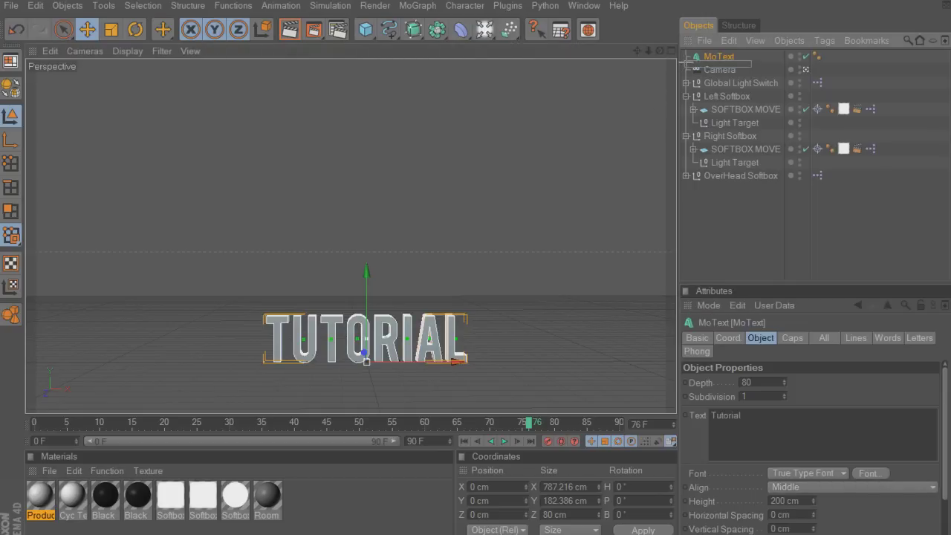
- Select the MoText and Camera objects and break them into 30 pieces with the Thrausi plugin
{"action": "left_click_drag", "start_coordinate": [684, 50], "coordinate": [664, 34]}
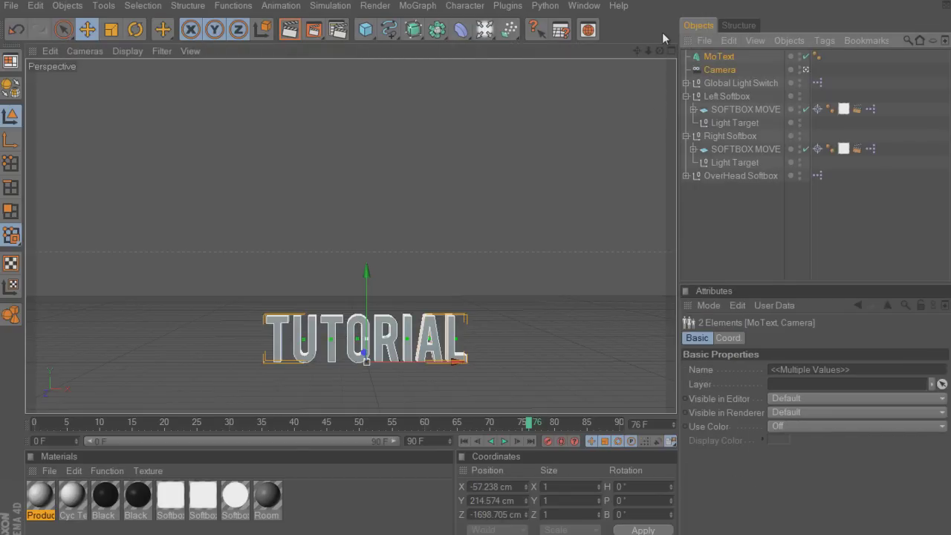
{"action": "left_click", "coordinate": [509, 7]}
{"action": "mouse_move", "coordinate": [541, 61]}
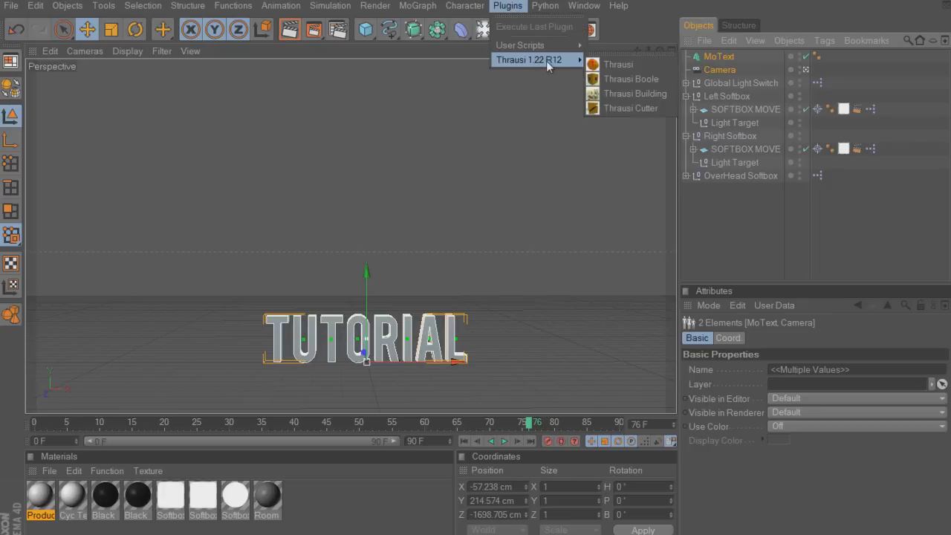
{"action": "left_click", "coordinate": [606, 65]}
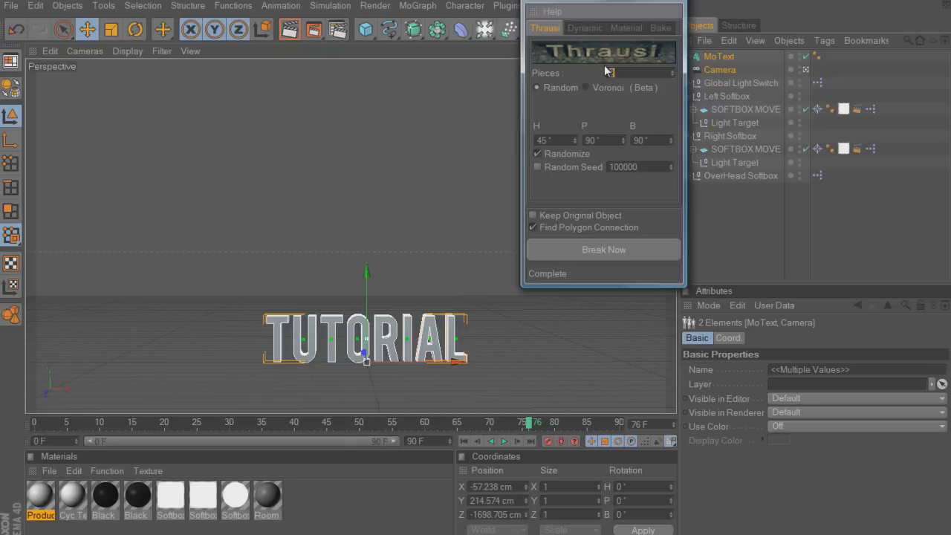
{"action": "type", "text": "2"}
{"action": "type", "text": "30"}
{"action": "left_click", "coordinate": [622, 253]}
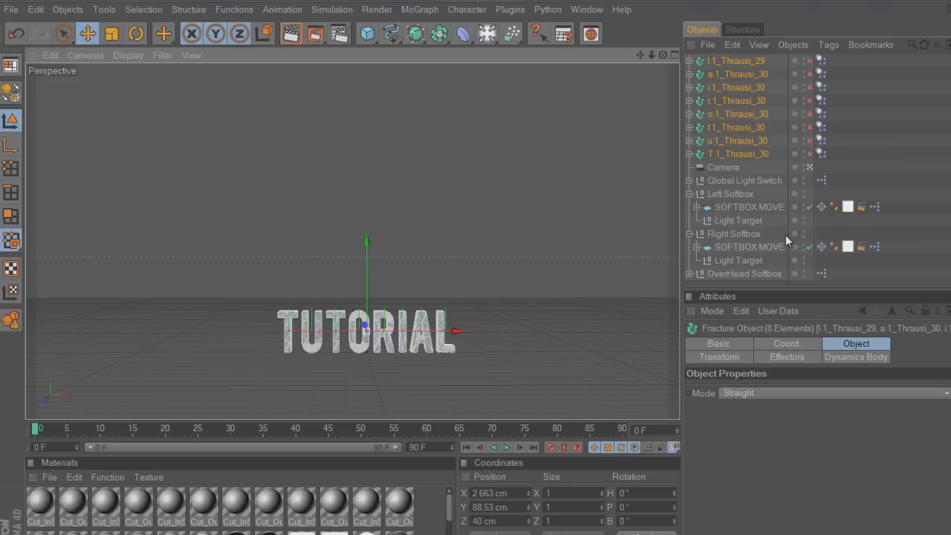
- Set the color of the first Cut_OutSide material to blue, RGB 40, 169, 255
{"action": "double_click", "coordinate": [73, 503]}
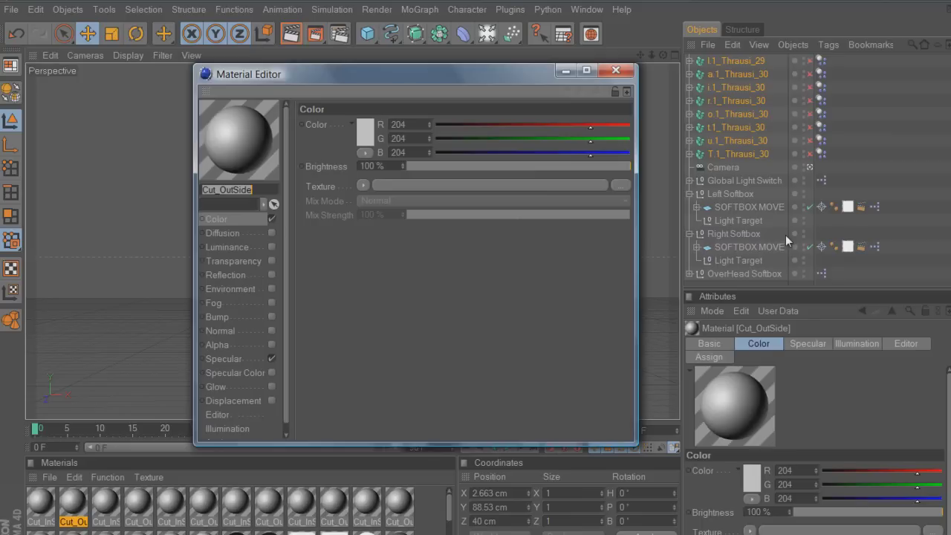
{"action": "left_click", "coordinate": [365, 132]}
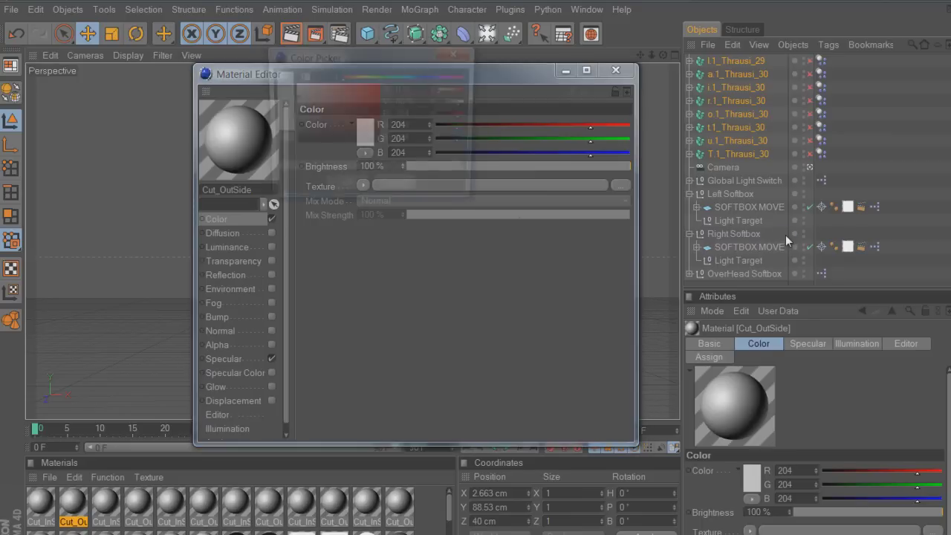
{"action": "left_click", "coordinate": [379, 96]}
{"action": "left_click_drag", "start_coordinate": [380, 95], "coordinate": [414, 78]}
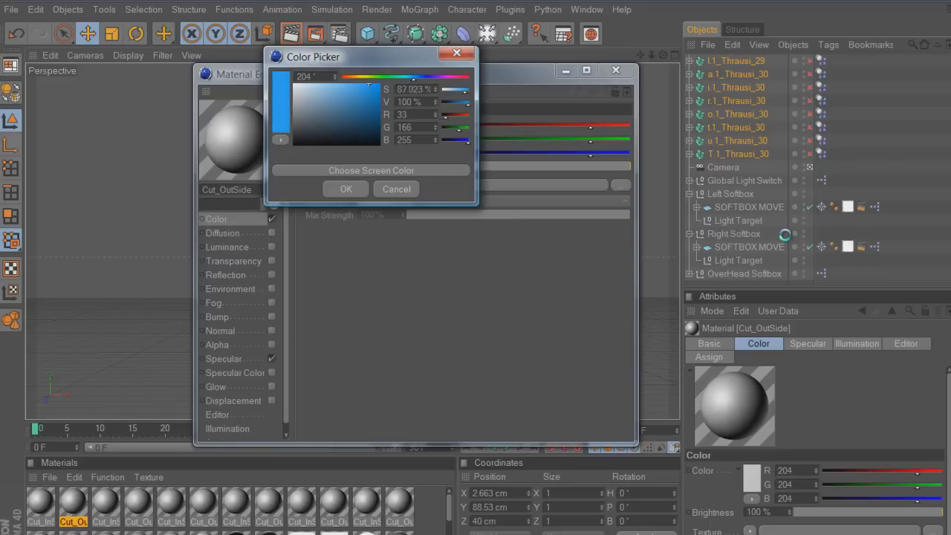
{"action": "key", "text": "Return"}
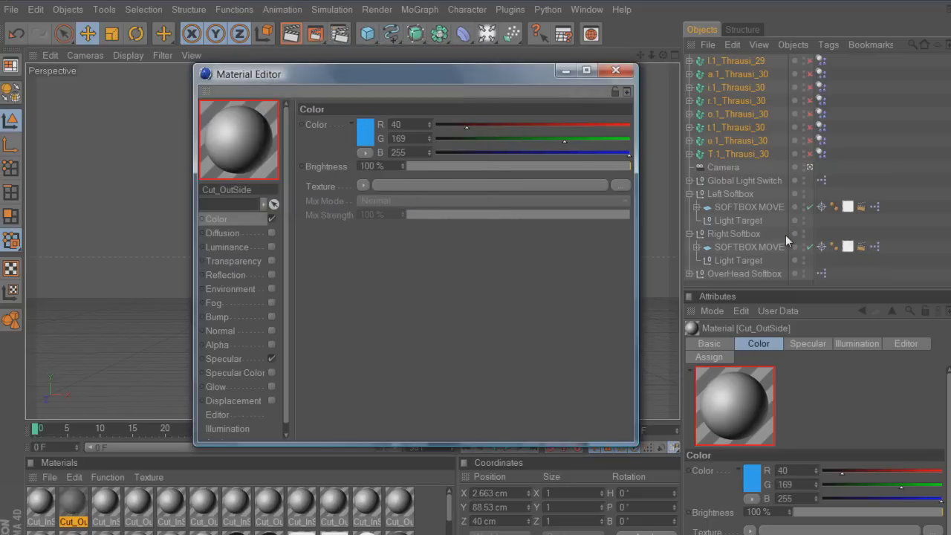
- Enable Luminance on the Cut_OutSide material and set its color to cyan-blue, RGB 0, 212, 255
{"action": "left_click", "coordinate": [271, 247]}
{"action": "left_click", "coordinate": [364, 132]}
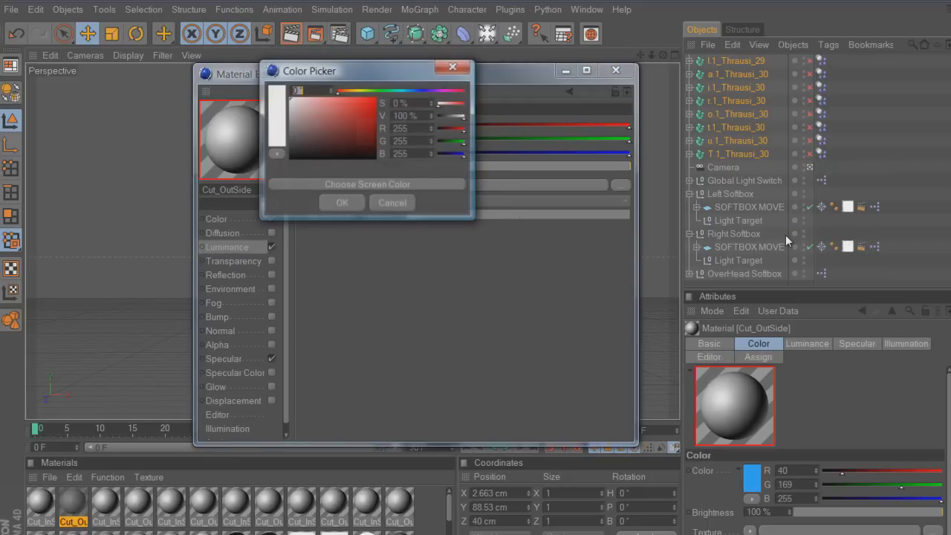
{"action": "left_click", "coordinate": [401, 90]}
{"action": "mouse_move", "coordinate": [374, 108]}
{"action": "left_mouse_down"}
{"action": "mouse_move", "coordinate": [376, 97]}
{"action": "mouse_move", "coordinate": [405, 92]}
{"action": "left_mouse_up"}
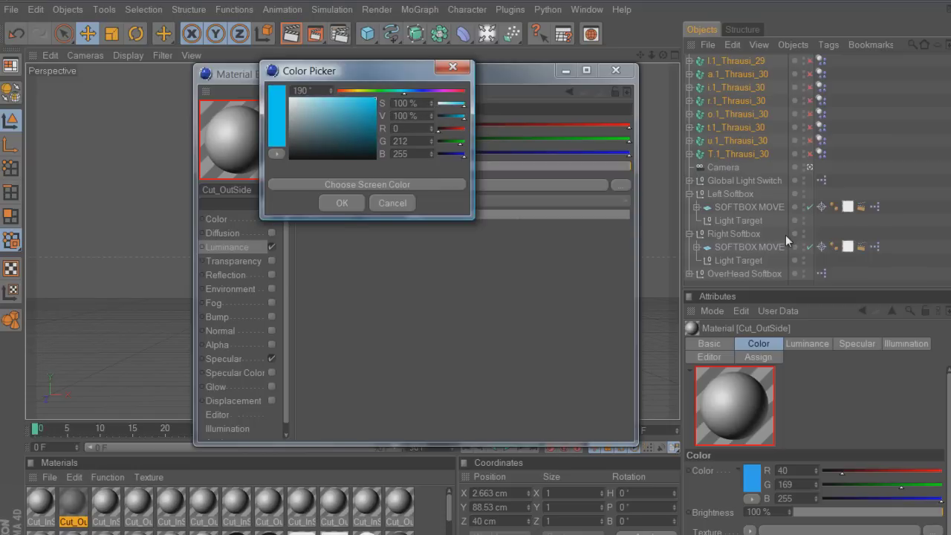
{"action": "key", "text": "Return"}
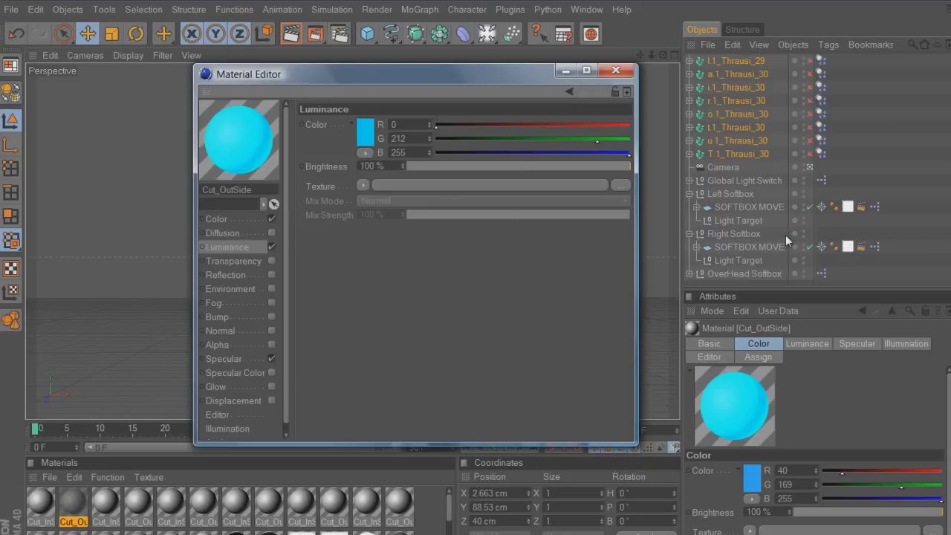
- Set the Luminance brightness of the Cut_OutSide material to 45%
{"action": "key", "text": "Up"}
{"action": "key", "text": "Up"}
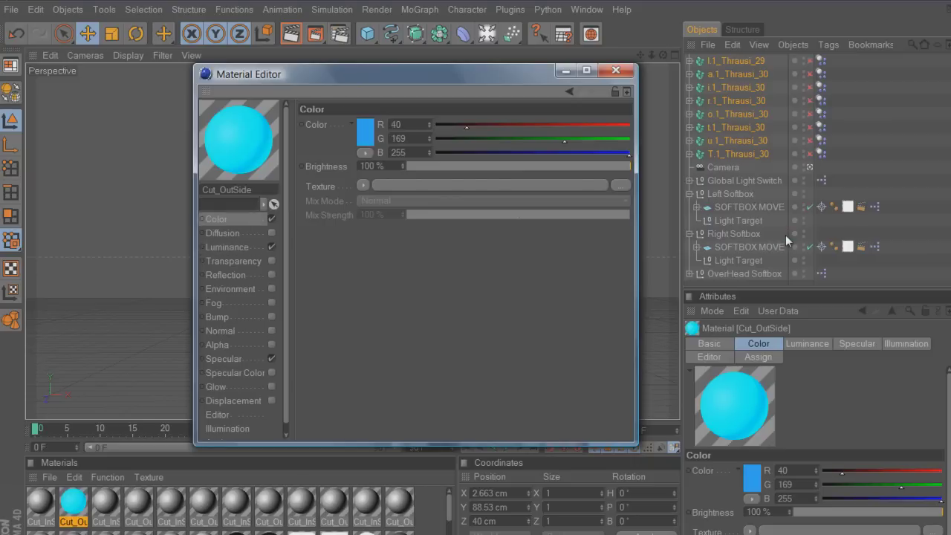
{"action": "key", "text": "Down"}
{"action": "key", "text": "Down"}
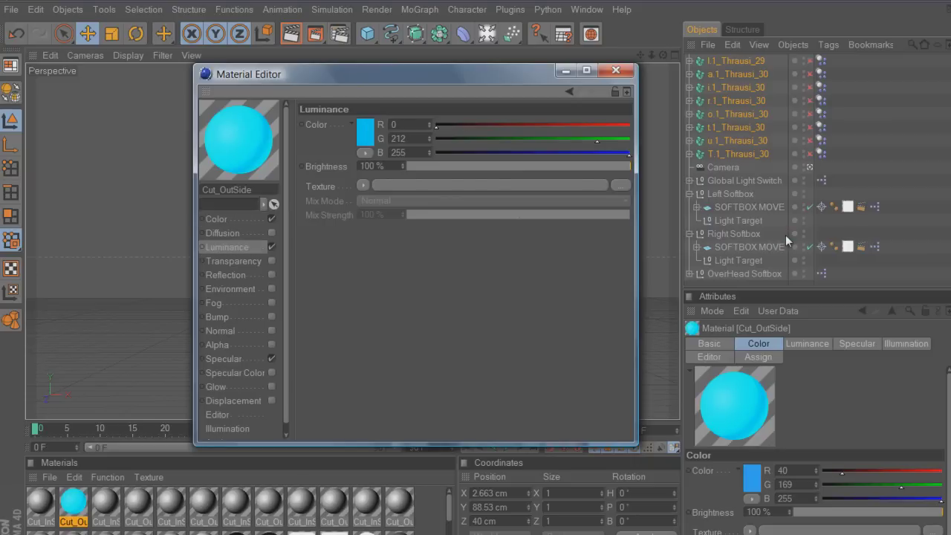
{"action": "type", "text": "45"}
{"action": "key", "text": "Return"}
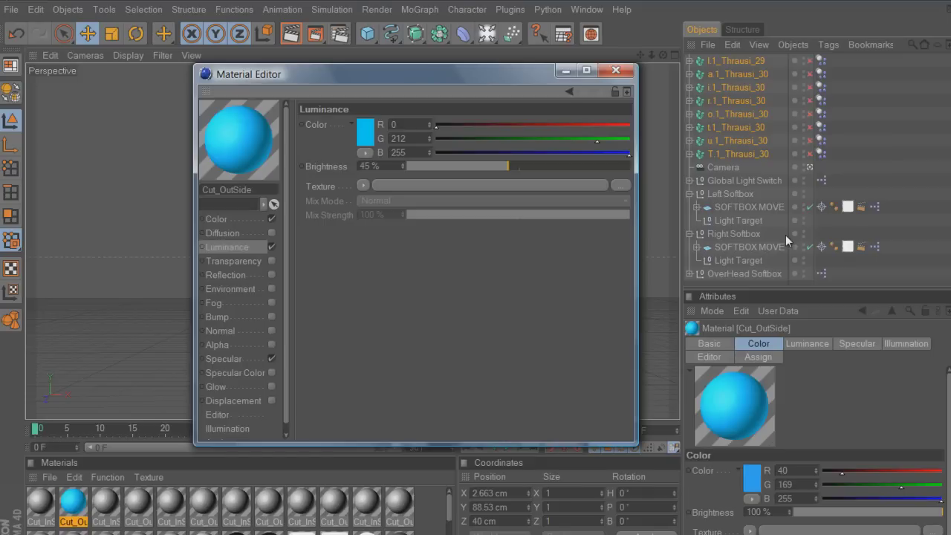
- Enable Glow on the Cut_OutSide material with an outer strength of 75% and close the Material Editor
{"action": "left_click", "coordinate": [271, 386]}
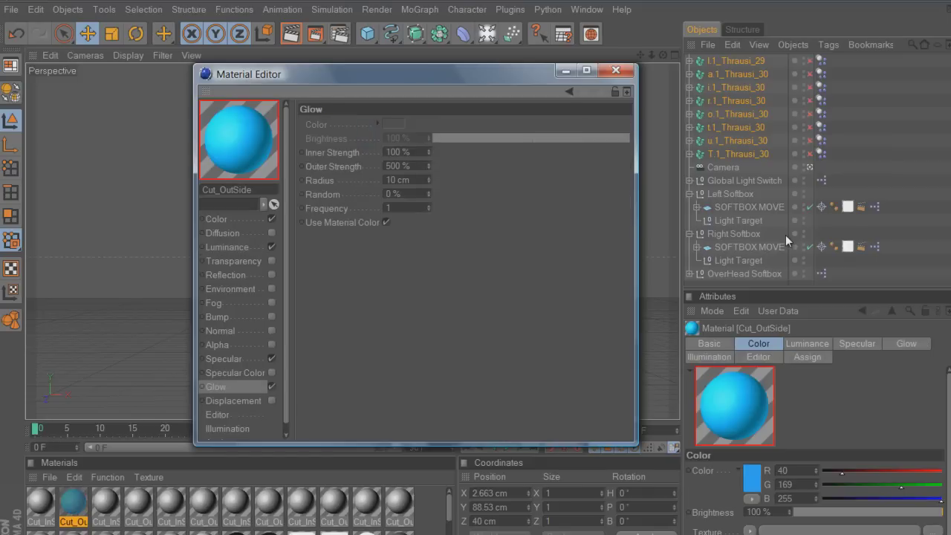
{"action": "left_click_drag", "start_coordinate": [411, 166], "coordinate": [385, 166]}
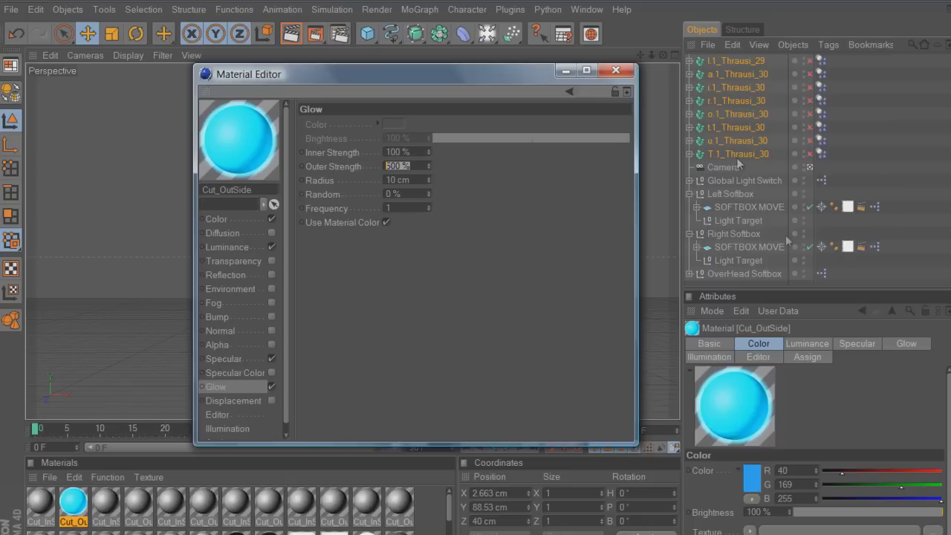
{"action": "type", "text": "75"}
{"action": "key", "text": "Return"}
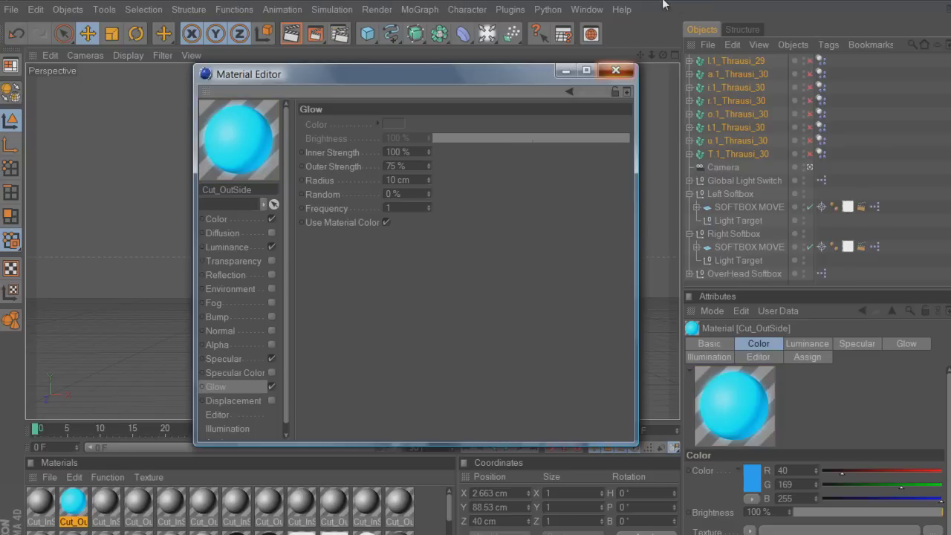
{"action": "left_click", "coordinate": [615, 70]}
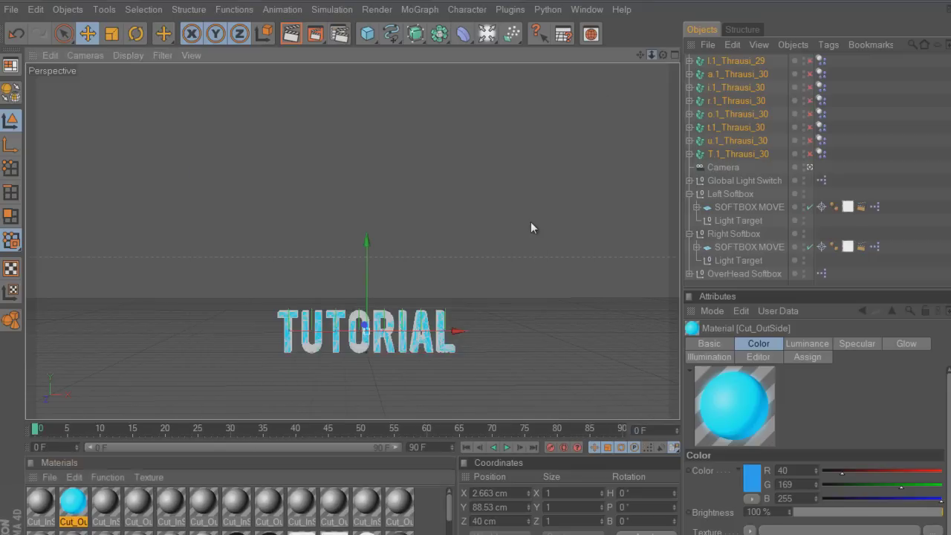
- Frame the fractured TUTORIAL text larger and near the middle of the perspective view
{"action": "scroll", "coordinate": [531, 227], "scroll_direction": "up", "scroll_amount": 5}
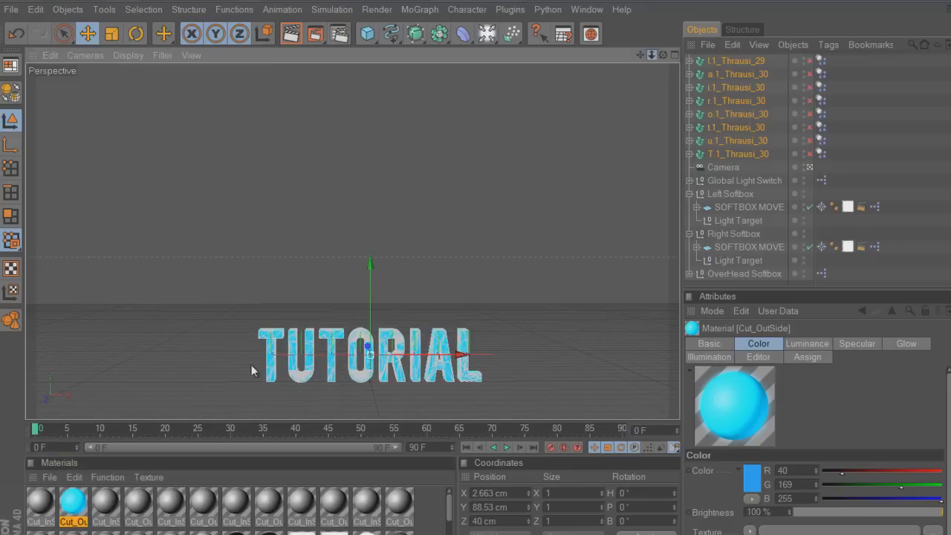
{"action": "scroll", "coordinate": [148, 401], "scroll_direction": "up", "scroll_amount": 2}
{"action": "key", "text": "1"}
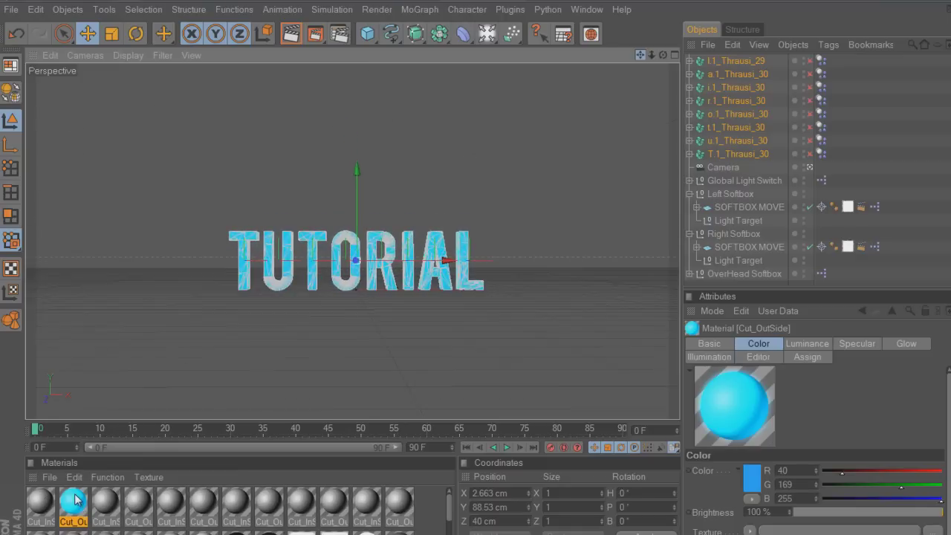
{"action": "key", "text": "2"}
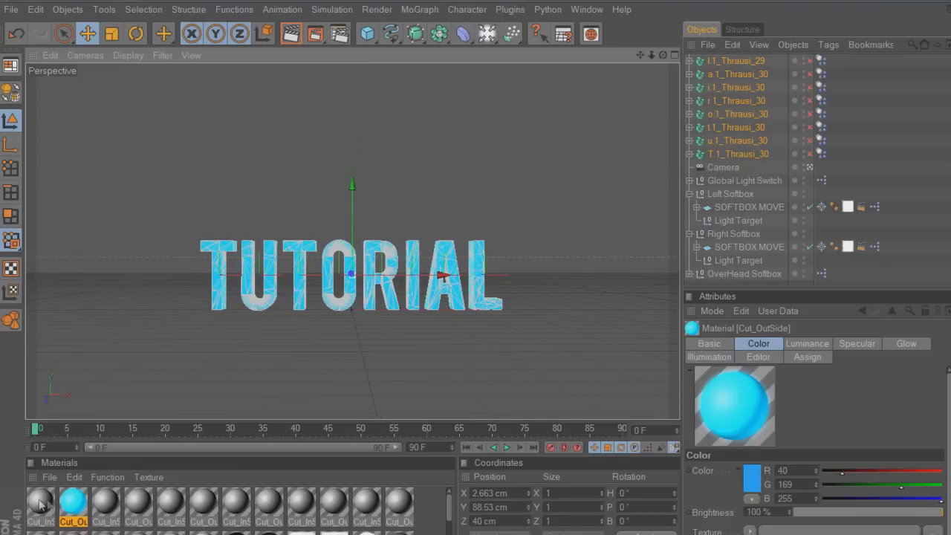
- Set the color of the Cut_InSide material to deep blue, RGB 12, 0, 255
{"action": "double_click", "coordinate": [41, 504]}
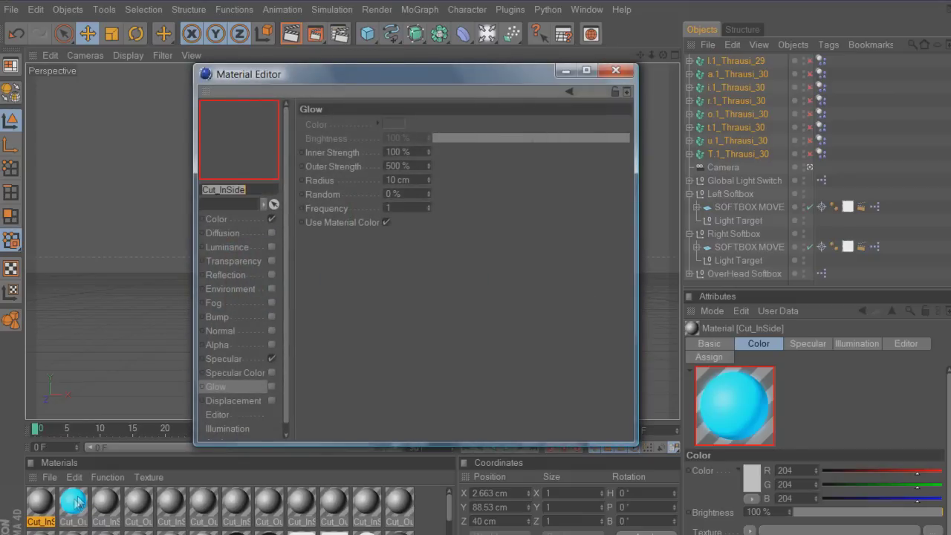
{"action": "left_click", "coordinate": [214, 219]}
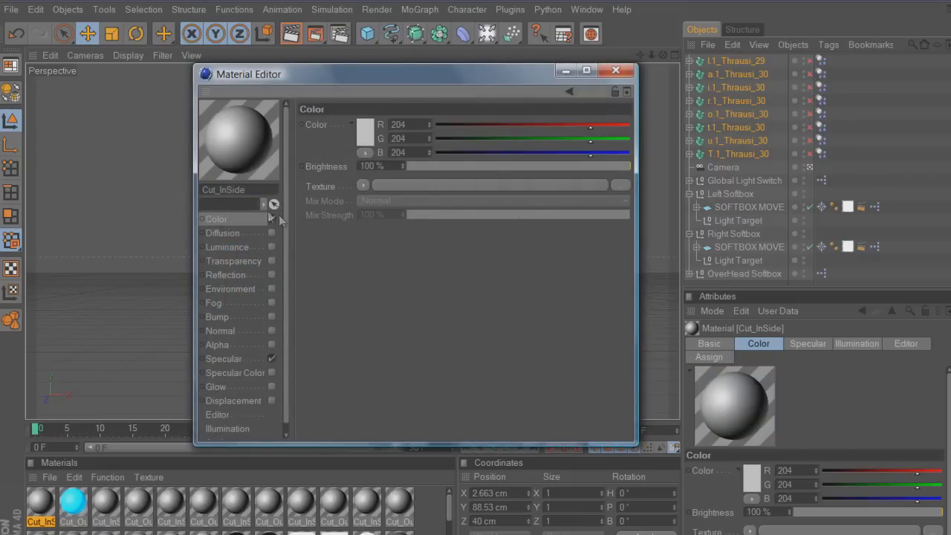
{"action": "left_click", "coordinate": [364, 132]}
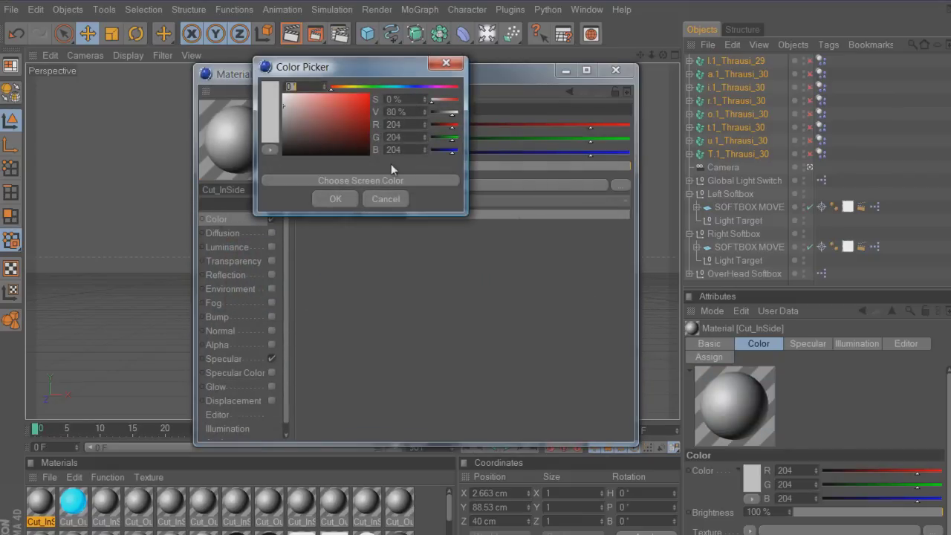
{"action": "left_click", "coordinate": [415, 86]}
{"action": "left_click_drag", "start_coordinate": [376, 98], "coordinate": [373, 84]}
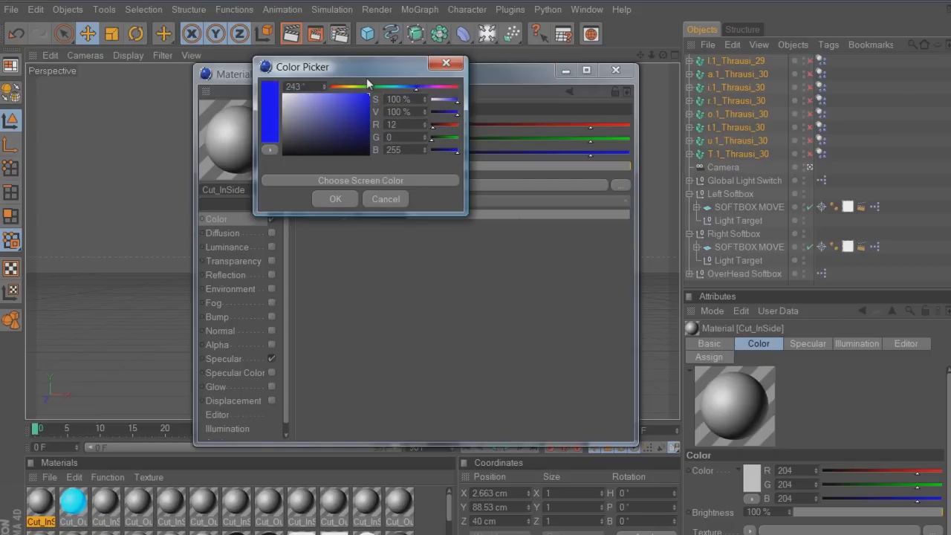
{"action": "left_click", "coordinate": [335, 198]}
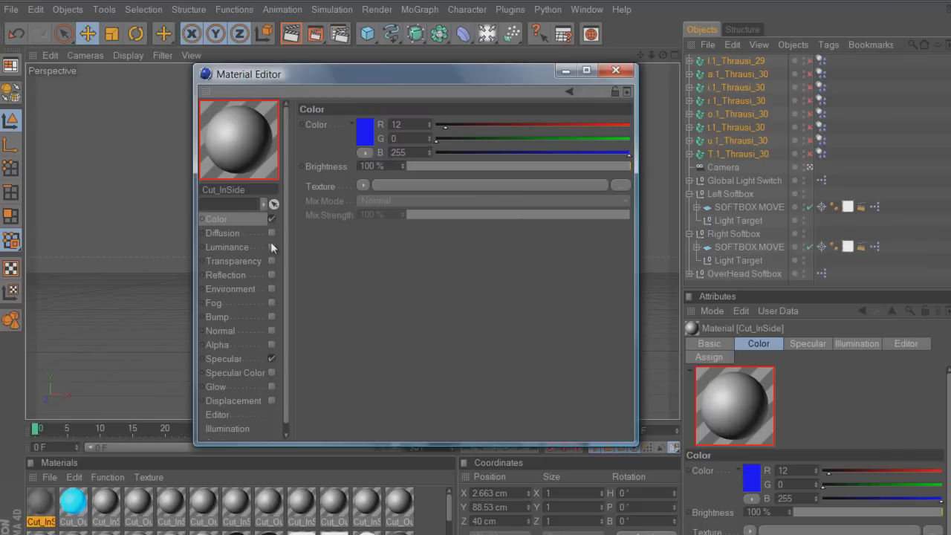
- Enable Luminance on the Cut_InSide material and set its color to blue, RGB 0, 72, 255
{"action": "left_click", "coordinate": [271, 246]}
{"action": "left_click", "coordinate": [366, 134]}
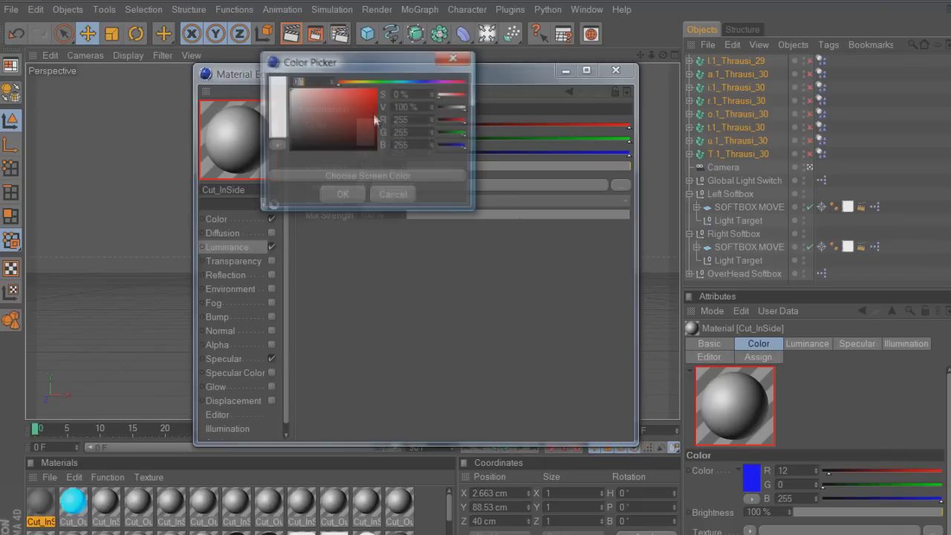
{"action": "left_click_drag", "start_coordinate": [362, 114], "coordinate": [415, 78]}
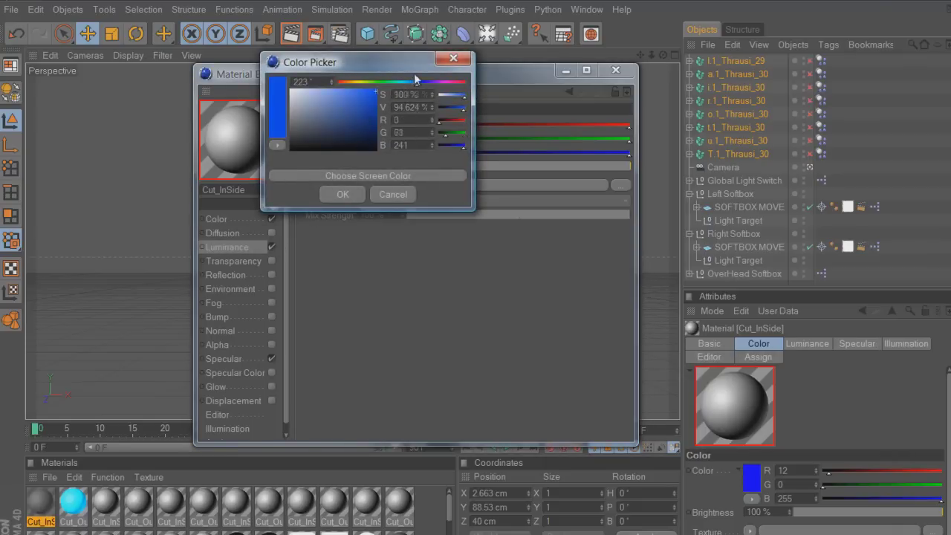
{"action": "key", "text": "Return"}
{"action": "left_click", "coordinate": [342, 195]}
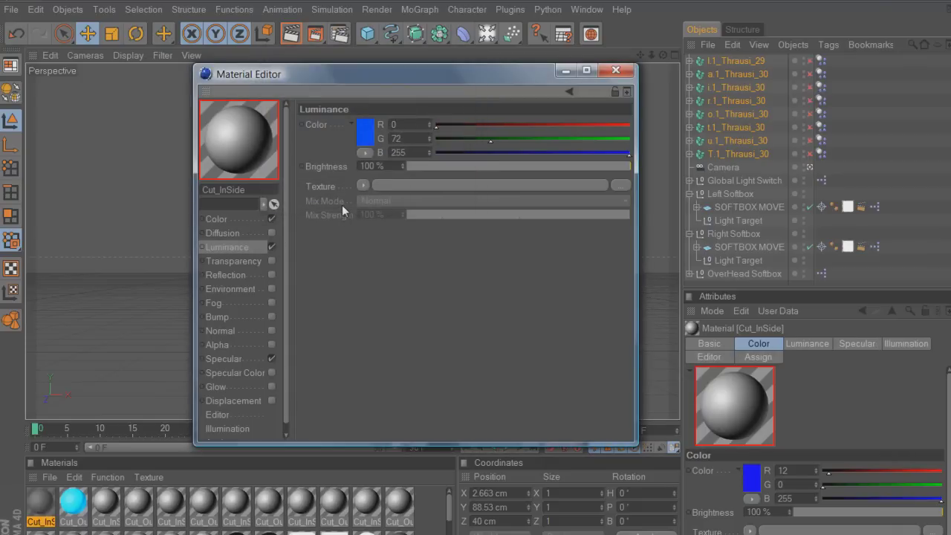
- Enable Glow on the Cut_InSide material with an outer strength of 120% and close the Material Editor
{"action": "left_click", "coordinate": [271, 387]}
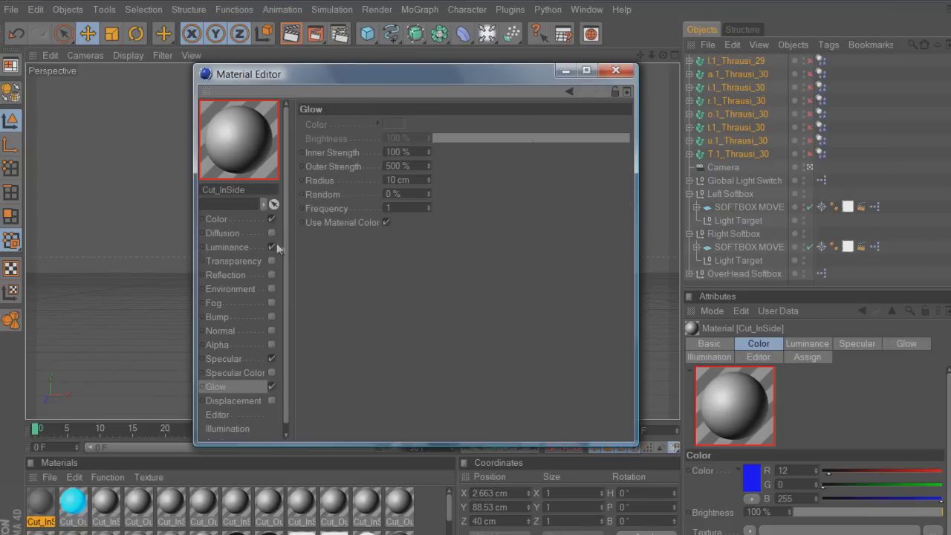
{"action": "left_click_drag", "start_coordinate": [412, 166], "coordinate": [303, 232]}
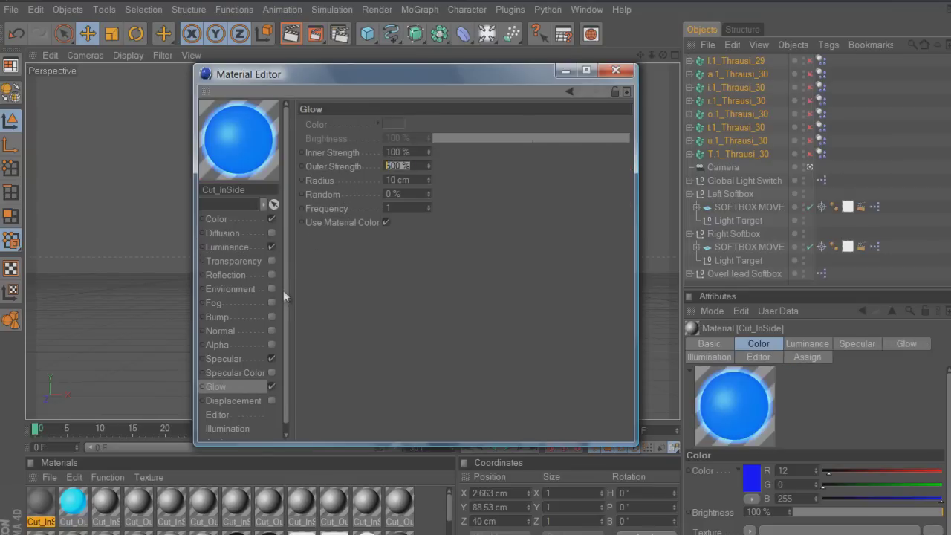
{"action": "type", "text": "120"}
{"action": "key", "text": "Return"}
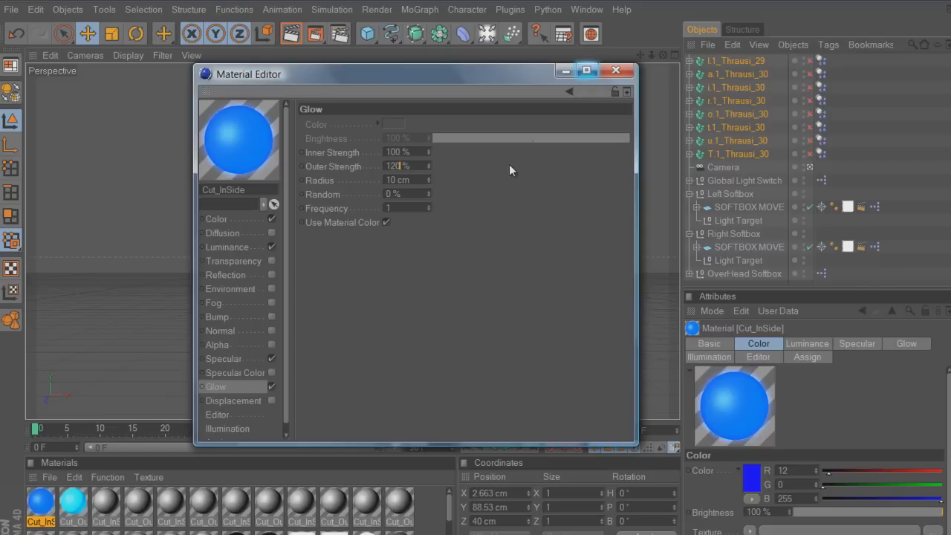
{"action": "key", "text": "Escape"}
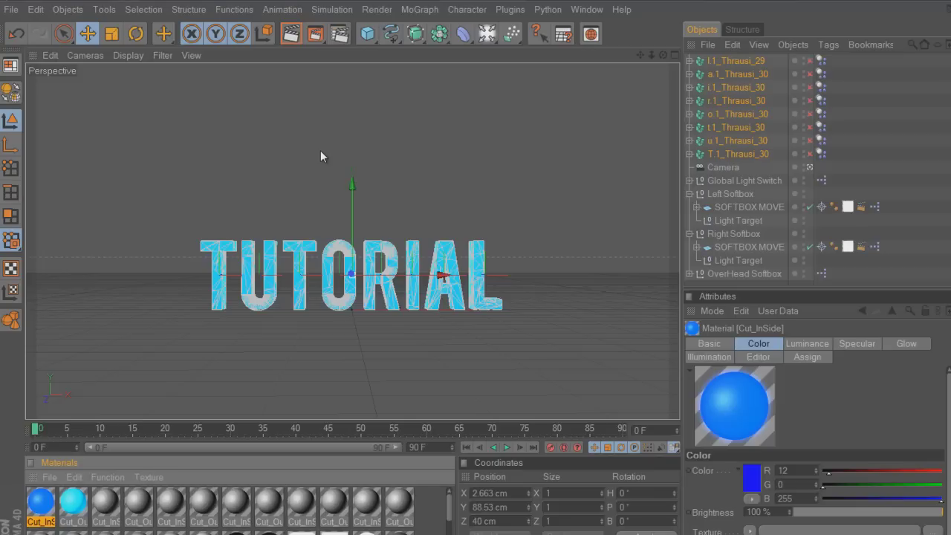
- Add a cube primitive at the scene origin, with the TUTORIAL text seen from an elevated angle
{"action": "key", "text": "F8"}
{"action": "key", "text": "shift+f"}
{"action": "left_click_drag", "start_coordinate": [545, 321], "coordinate": [425, 174], "text": "alt"}
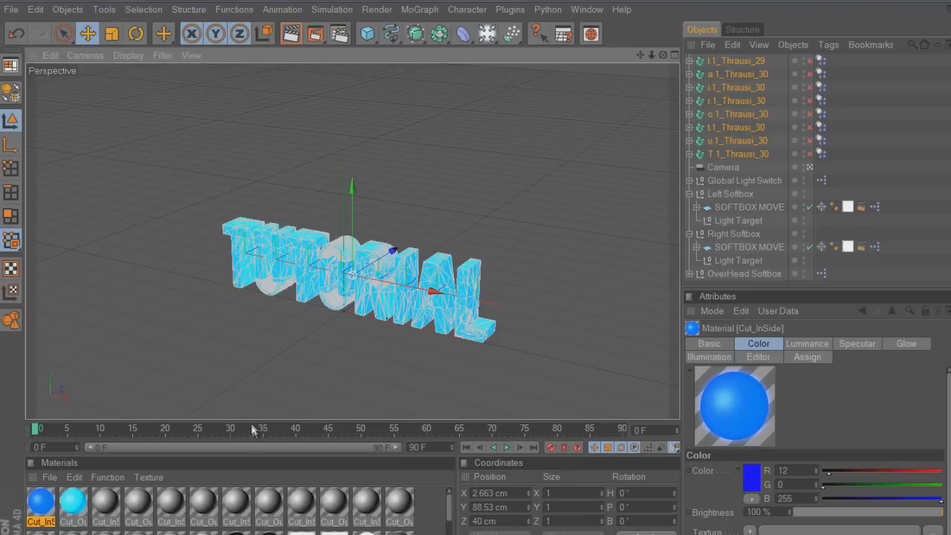
{"action": "left_click", "coordinate": [368, 34]}
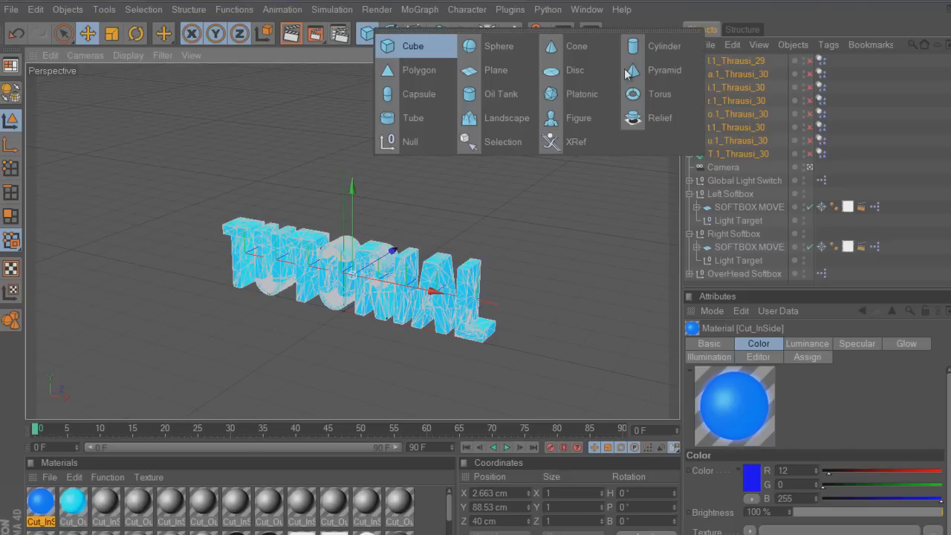
{"action": "left_click", "coordinate": [413, 46]}
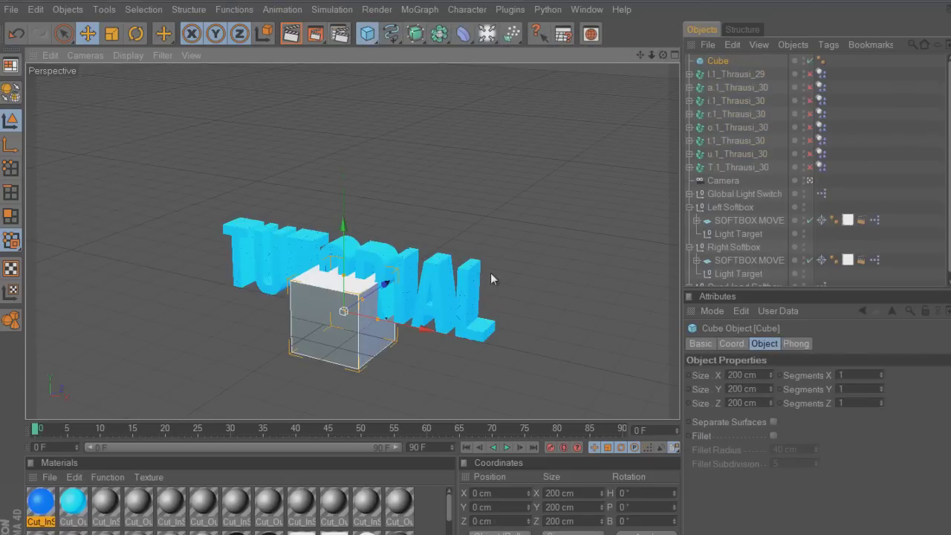
- Add a plane as the floor and set its X and Z sizes to 999900 cm
{"action": "left_click", "coordinate": [368, 34]}
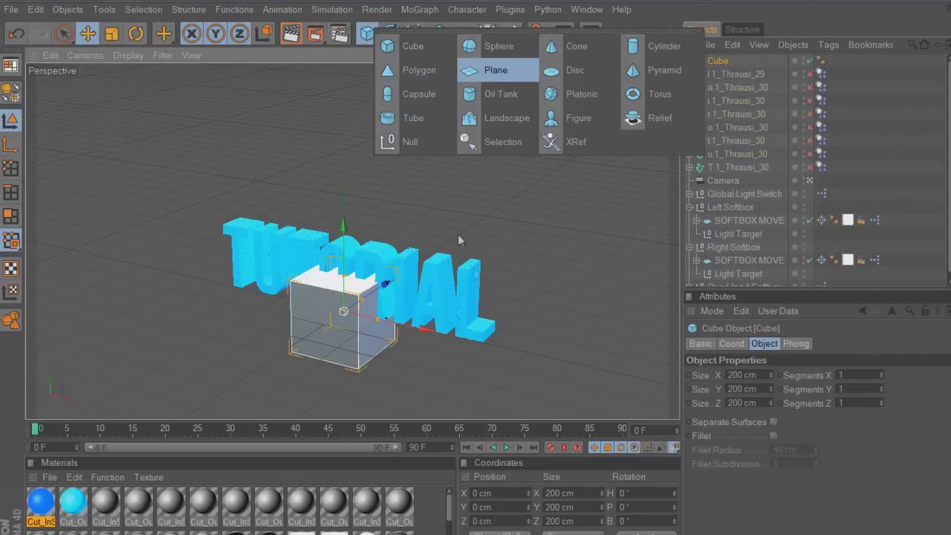
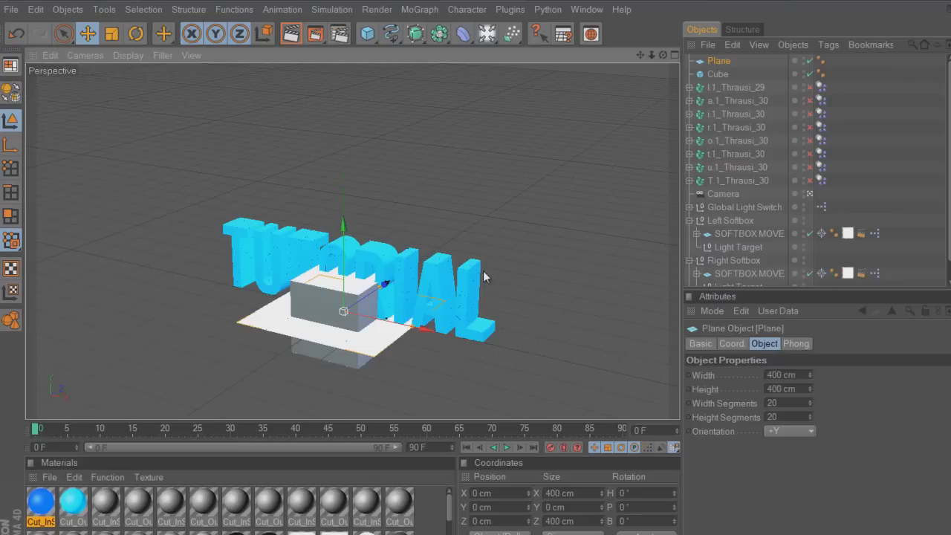
{"action": "type", "text": "999"}
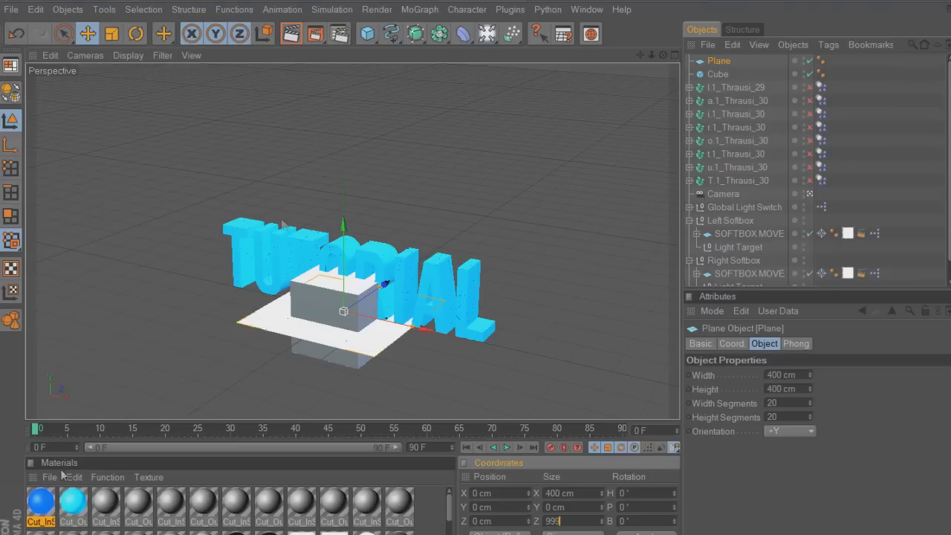
{"action": "type", "text": "9m00"}
{"action": "key", "text": "Return"}
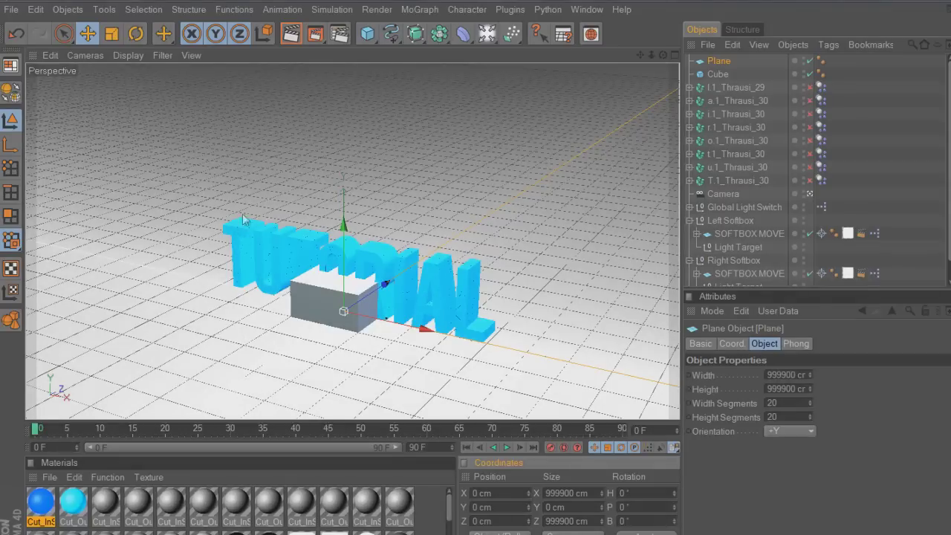
{"action": "left_click_drag", "start_coordinate": [360, 135], "coordinate": [395, 106]}
{"action": "key", "text": "ctrl+z"}
{"action": "key", "text": "ctrl+z"}
{"action": "key", "text": "ctrl+z"}
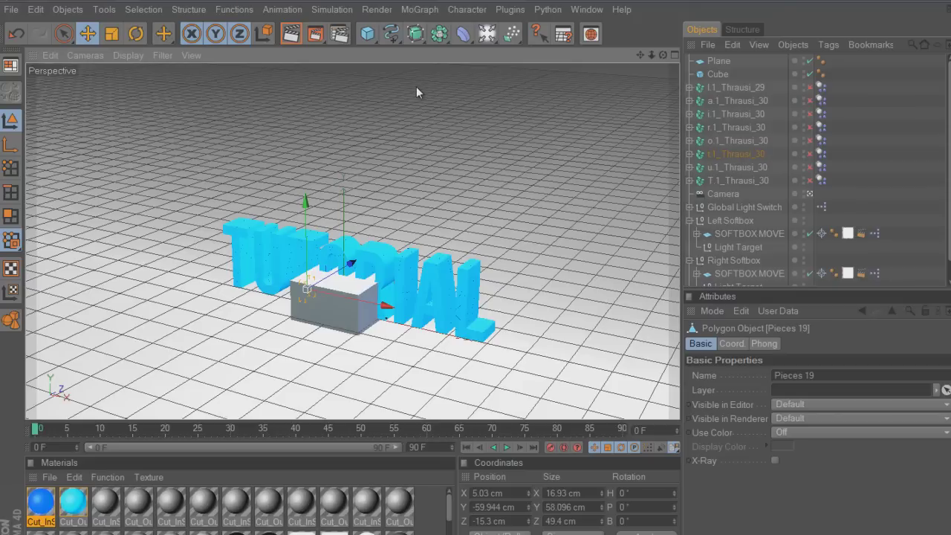
{"action": "key", "text": "Tab"}
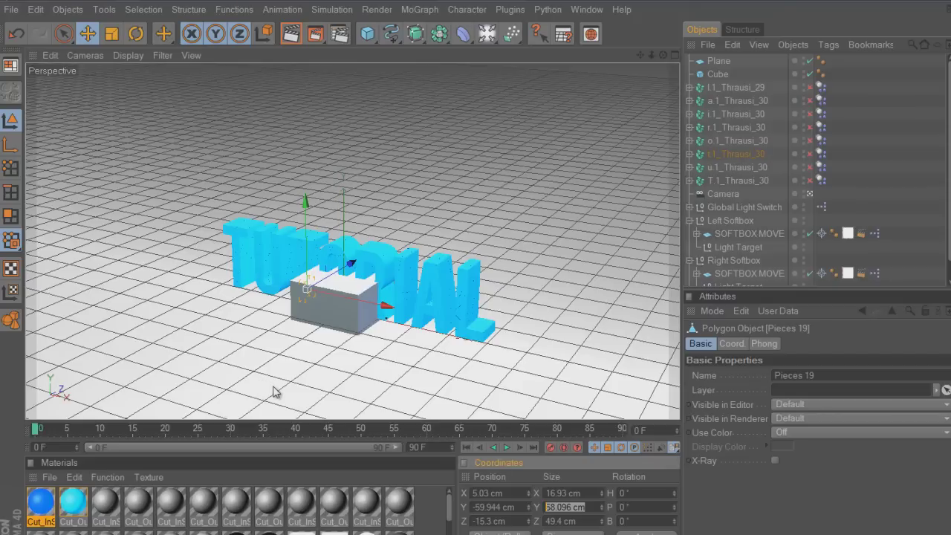
{"action": "type", "text": "100"}
{"action": "key", "text": "shift+Tab"}
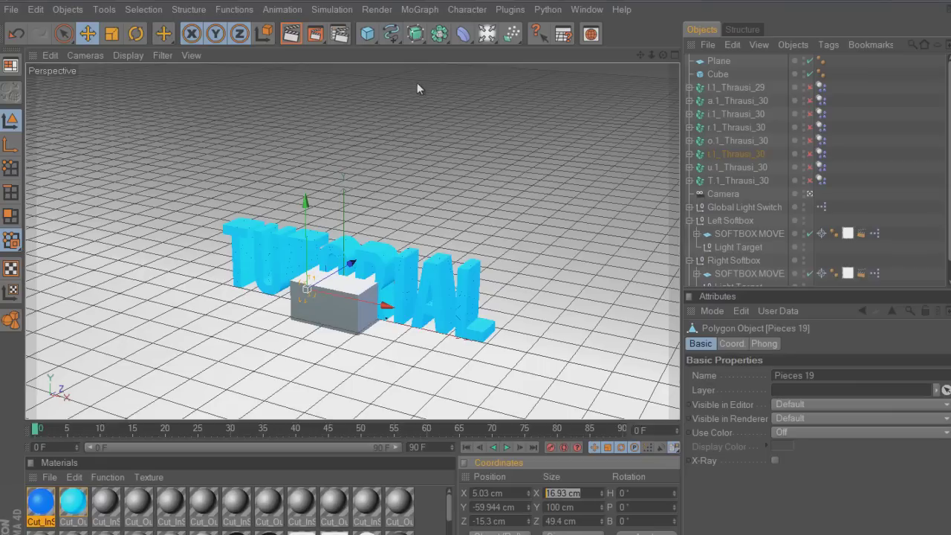
{"action": "type", "text": "10"}
{"action": "key", "text": "Return"}
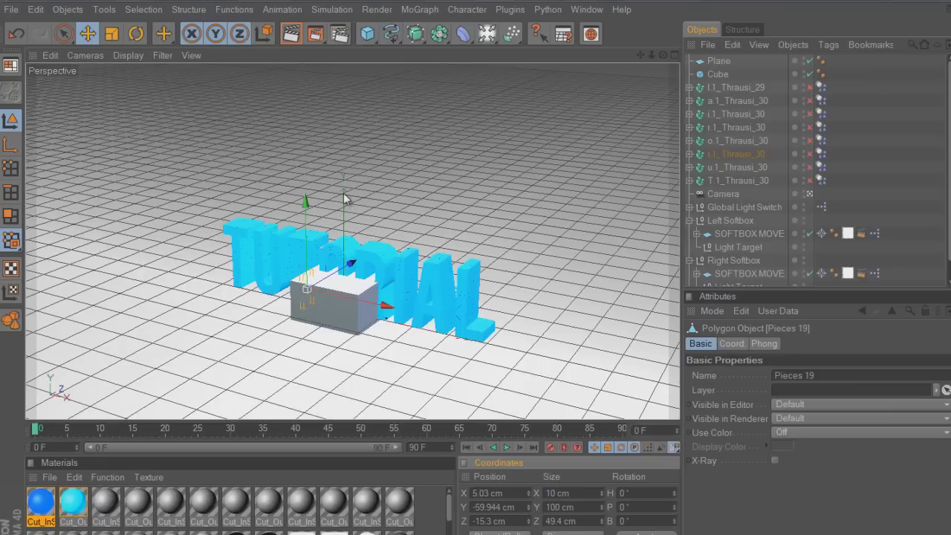
{"action": "left_click_drag", "start_coordinate": [306, 236], "coordinate": [307, 158]}
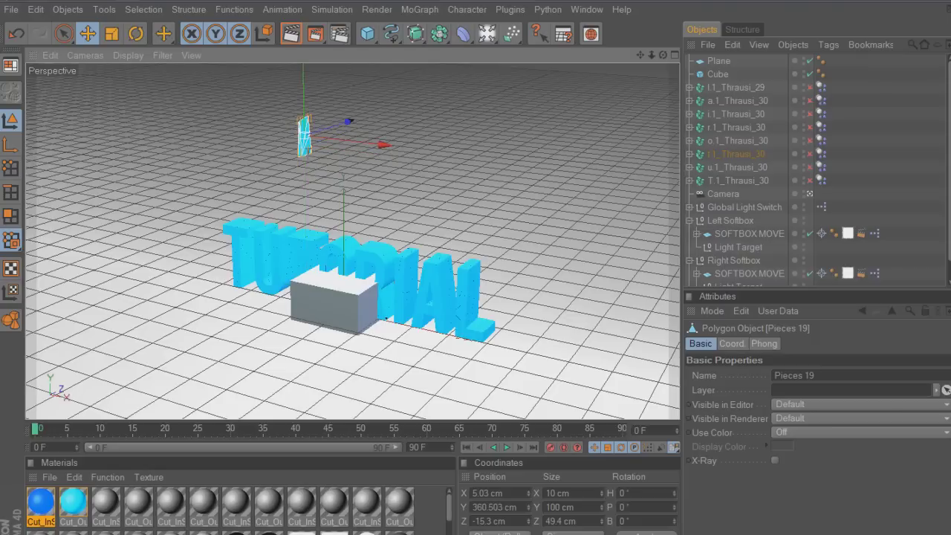
{"action": "key", "text": "ctrl+z"}
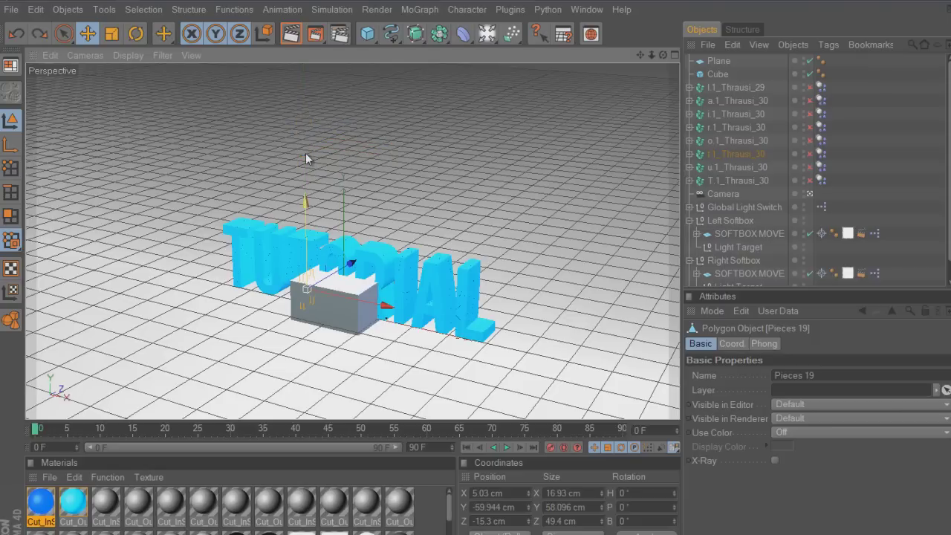
{"action": "key", "text": "ctrl+z"}
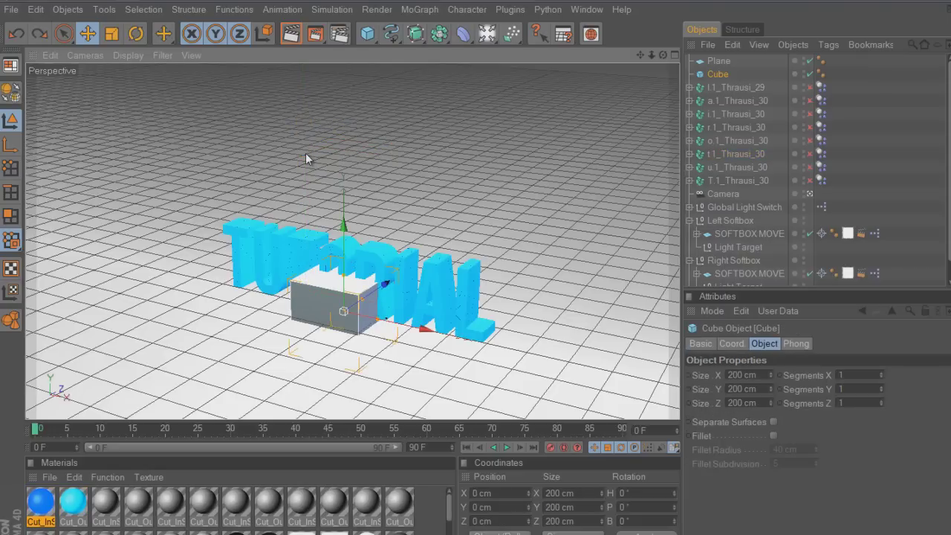
- Raise the cube above the text to about 391 cm on Y and set its X, Y and Z sizes to 10 cm
{"action": "left_click_drag", "start_coordinate": [344, 226], "coordinate": [343, 161]}
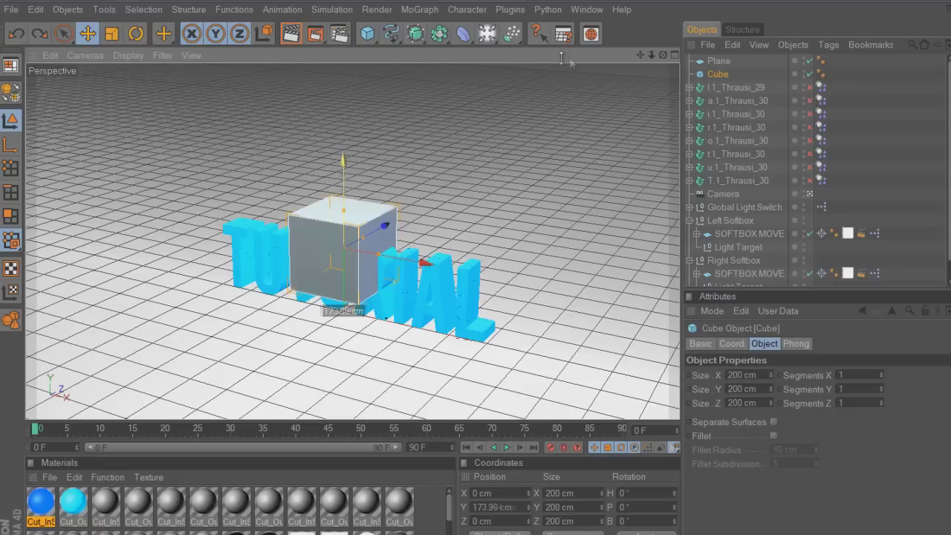
{"action": "left_click_drag", "start_coordinate": [561, 58], "coordinate": [581, 77]}
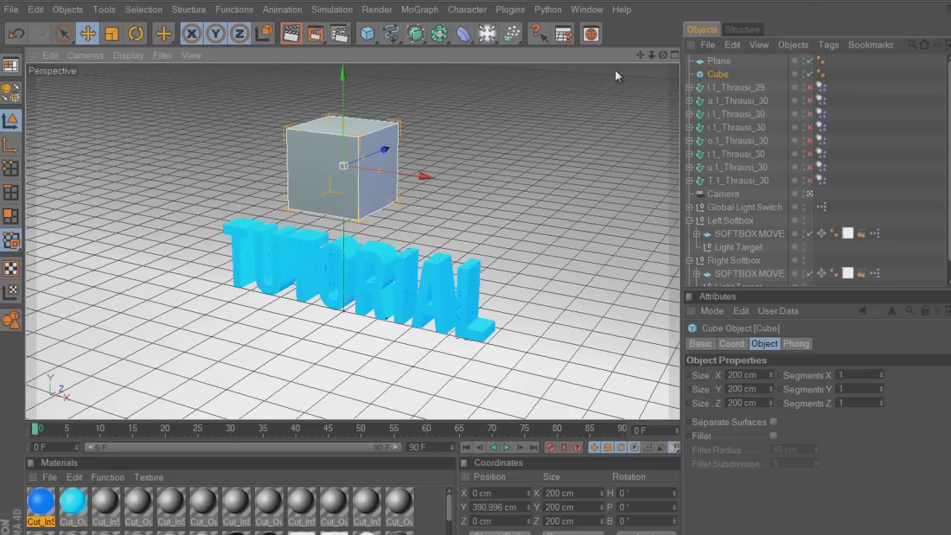
{"action": "double_click", "coordinate": [560, 493]}
{"action": "type", "text": "10"}
{"action": "key", "text": "Return"}
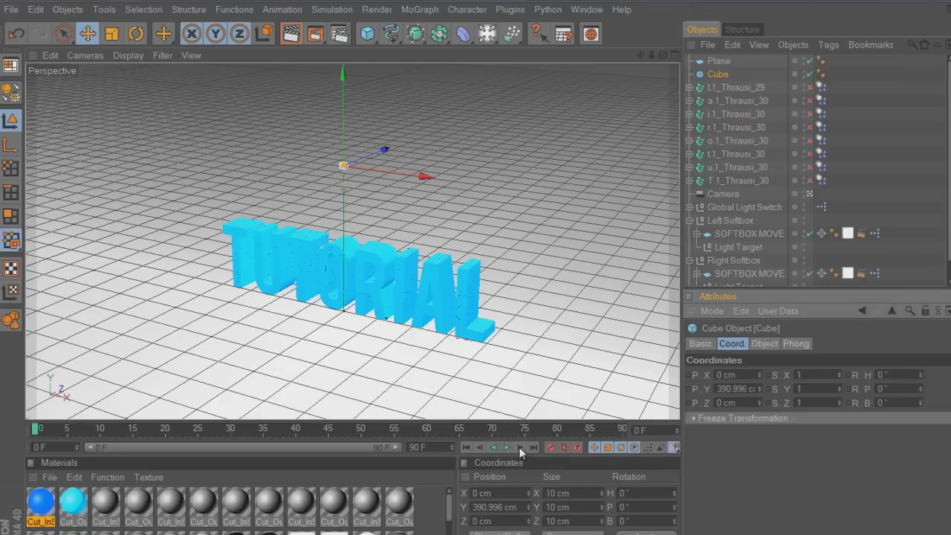
- Scale the cube into a wide slab with factors of 100 on X, 10 on Y and 50 on Z
{"action": "type", "text": "2"}
{"action": "key", "text": "Return"}
{"action": "type", "text": "5"}
{"action": "key", "text": "Return"}
{"action": "type", "text": "0"}
{"action": "key", "text": "Return"}
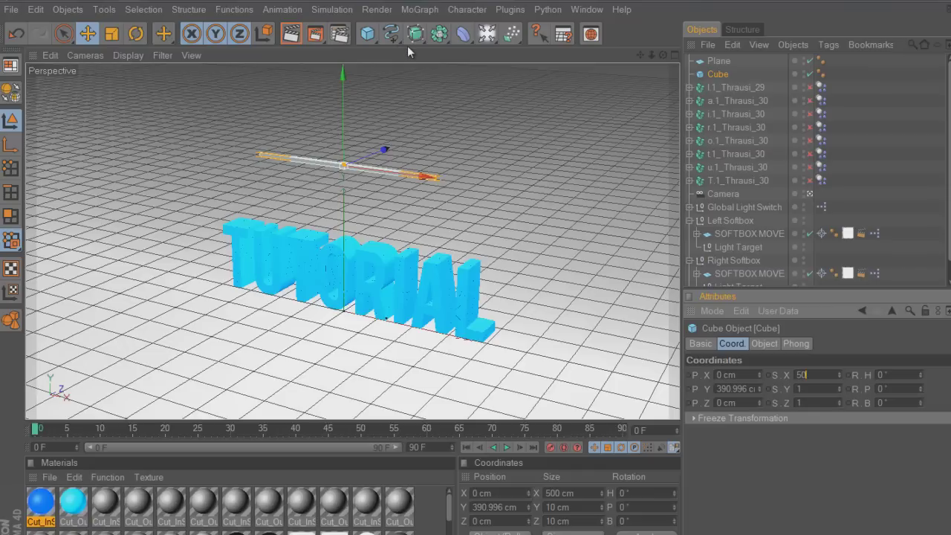
{"action": "type", "text": "100"}
{"action": "key", "text": "Return"}
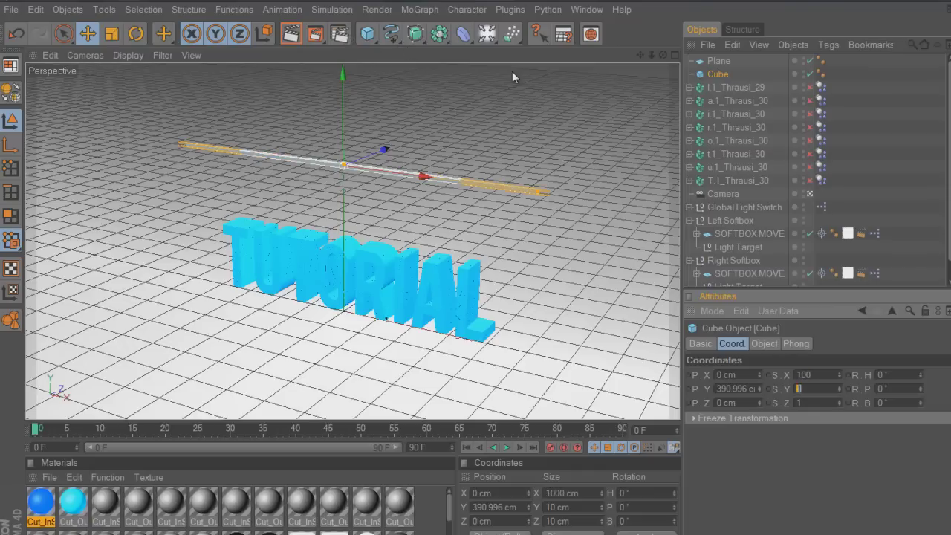
{"action": "key", "text": "Return"}
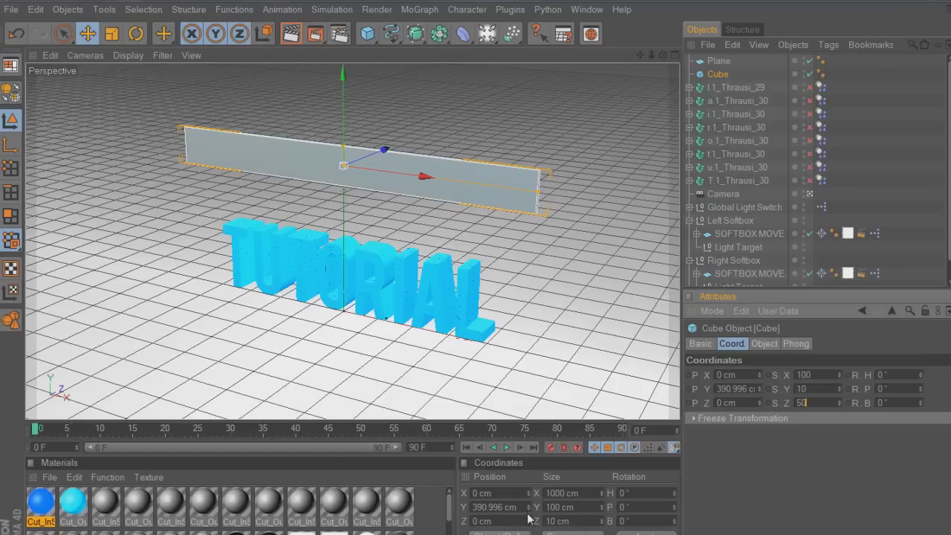
{"action": "key", "text": "Return"}
- Move the slab down and behind the text, to about 101 cm on Y and about 325 cm on Z
{"action": "key", "text": "3"}
{"action": "left_click_drag", "start_coordinate": [529, 519], "coordinate": [530, 276]}
{"action": "left_click_drag", "start_coordinate": [360, 234], "coordinate": [309, 300]}
{"action": "left_click_drag", "start_coordinate": [429, 253], "coordinate": [542, 238]}
{"action": "left_click_drag", "start_coordinate": [597, 510], "coordinate": [464, 485]}
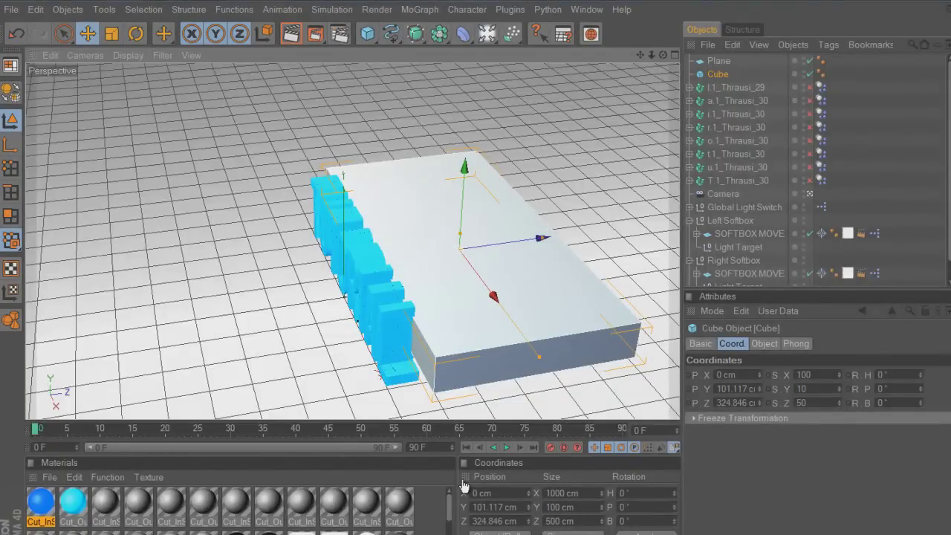
- Make the cube slab and the floor plane dynamics colliders
{"action": "right_click_drag", "start_coordinate": [464, 485], "coordinate": [565, 497], "text": "alt"}
{"action": "left_click_drag", "start_coordinate": [565, 496], "coordinate": [502, 482], "text": "alt"}
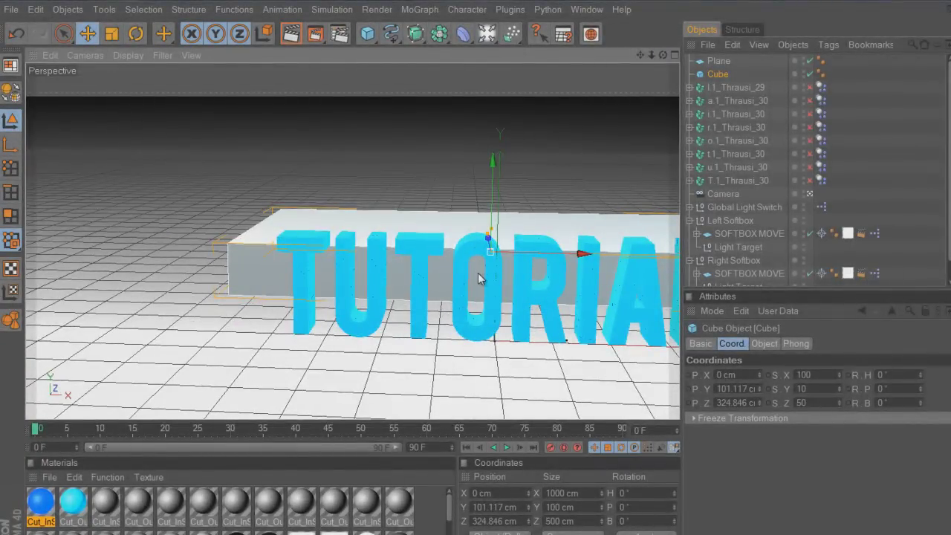
{"action": "left_click", "coordinate": [332, 10]}
{"action": "mouse_move", "coordinate": [335, 46]}
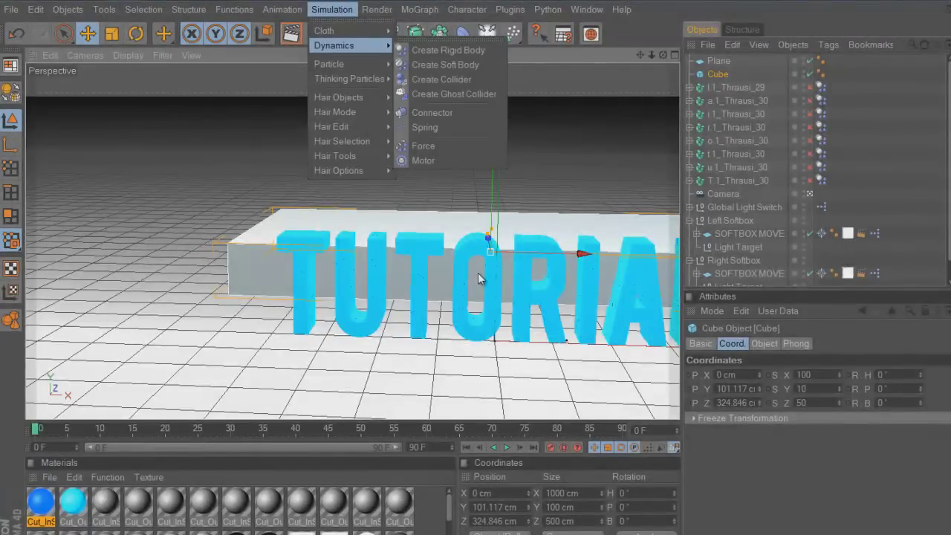
{"action": "key", "text": "Right"}
{"action": "key", "text": "Down"}
{"action": "key", "text": "Down"}
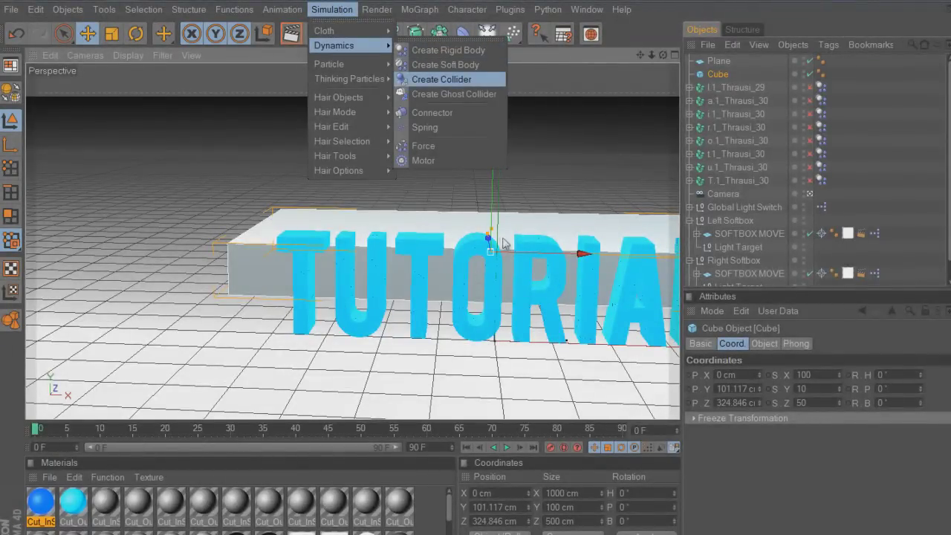
{"action": "key", "text": "Return"}
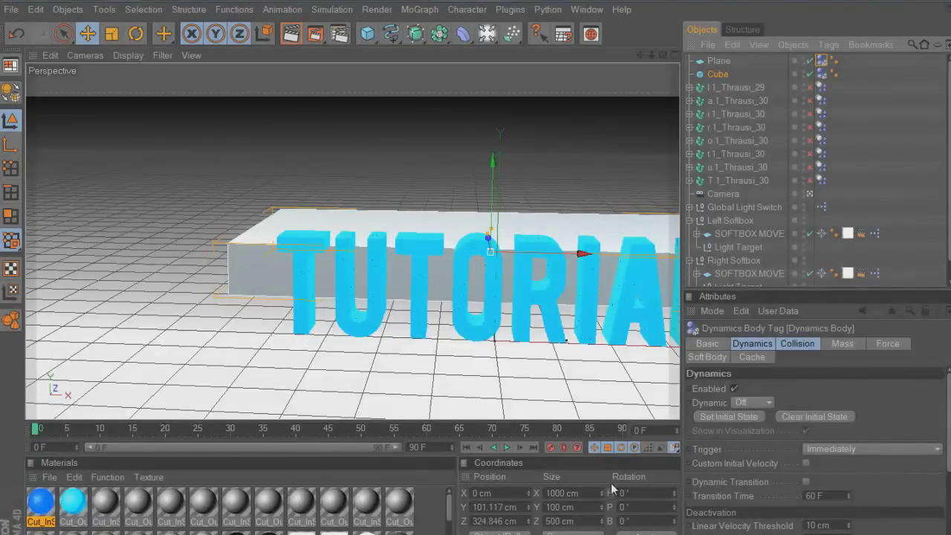
- Give the cube and the plane Compositing tags with Seen by Camera turned off
{"action": "right_click", "coordinate": [764, 293]}
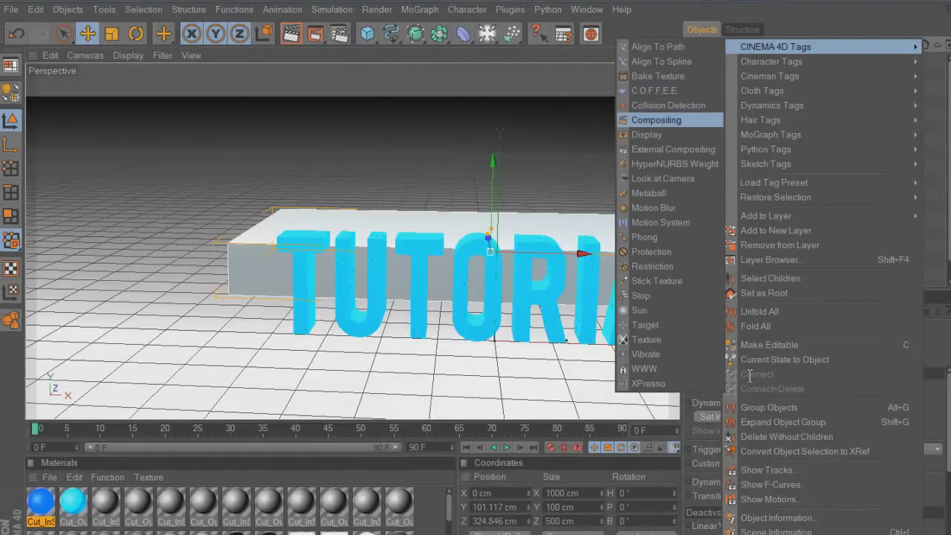
{"action": "left_click", "coordinate": [657, 121]}
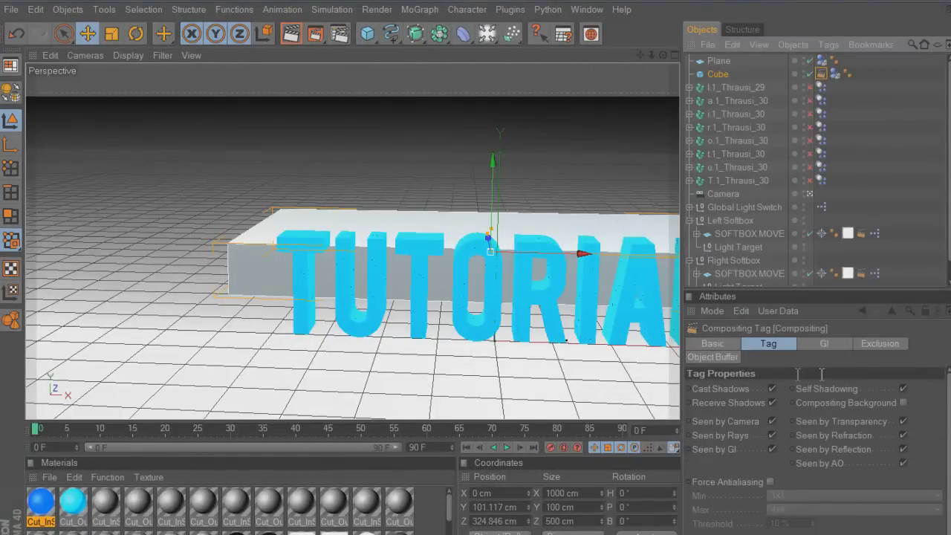
{"action": "left_click", "coordinate": [772, 421]}
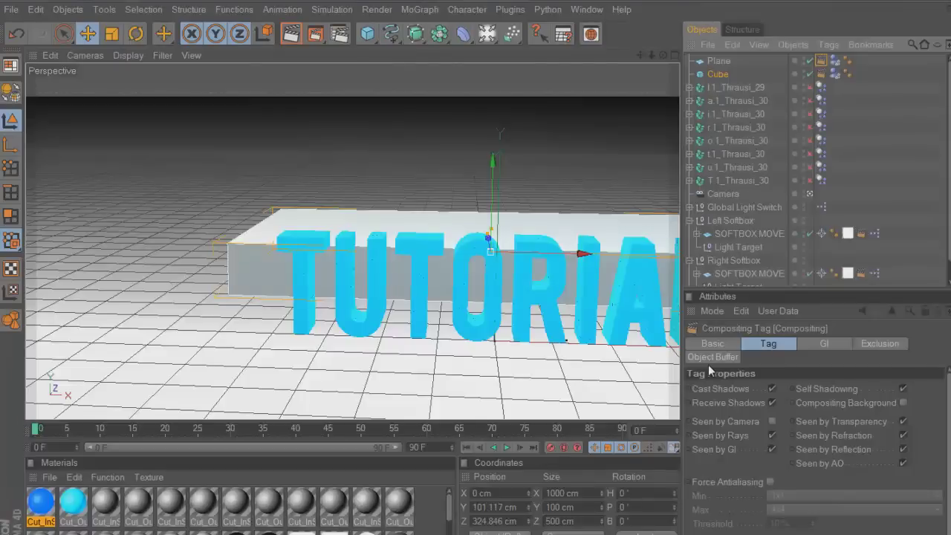
- Play the simulation of the shattering text from a low front view, stop near frame 20 and return to frame 0
{"action": "left_click_drag", "start_coordinate": [640, 55], "coordinate": [525, 0]}
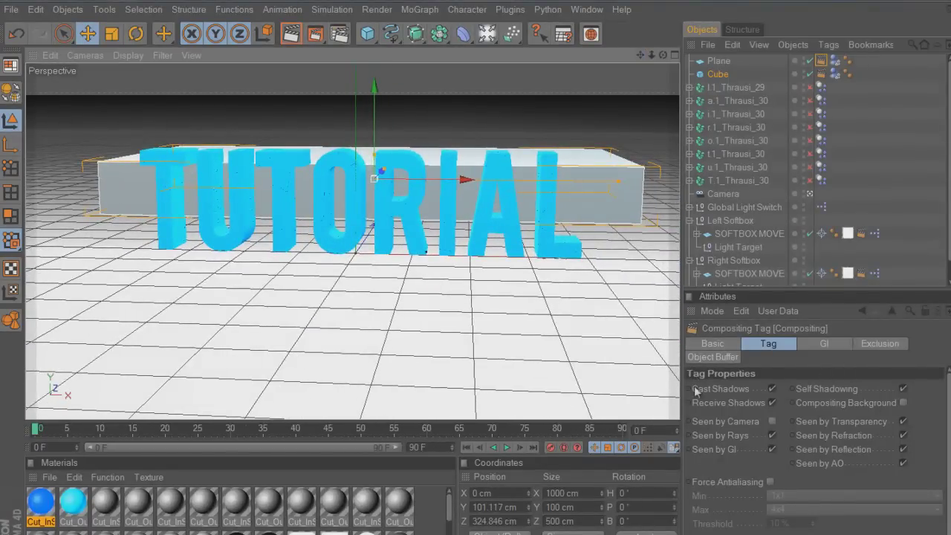
{"action": "key", "text": "F8"}
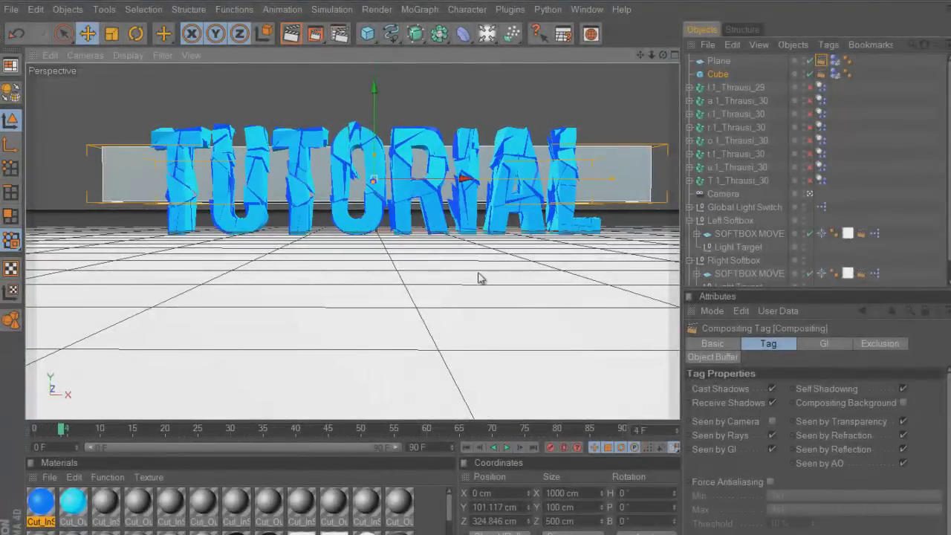
{"action": "key", "text": "F8"}
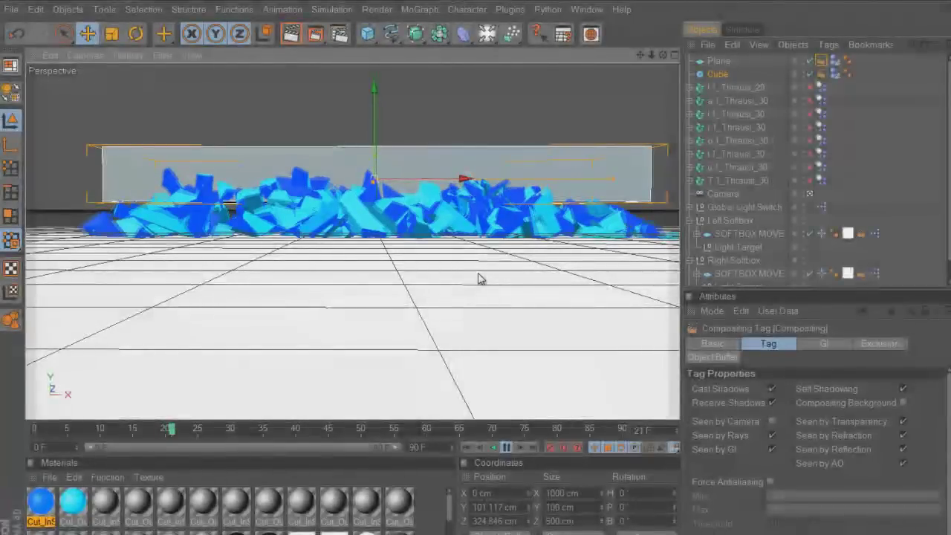
{"action": "key", "text": "F8"}
{"action": "key", "text": "f"}
{"action": "key", "text": "f"}
{"action": "key", "text": "f"}
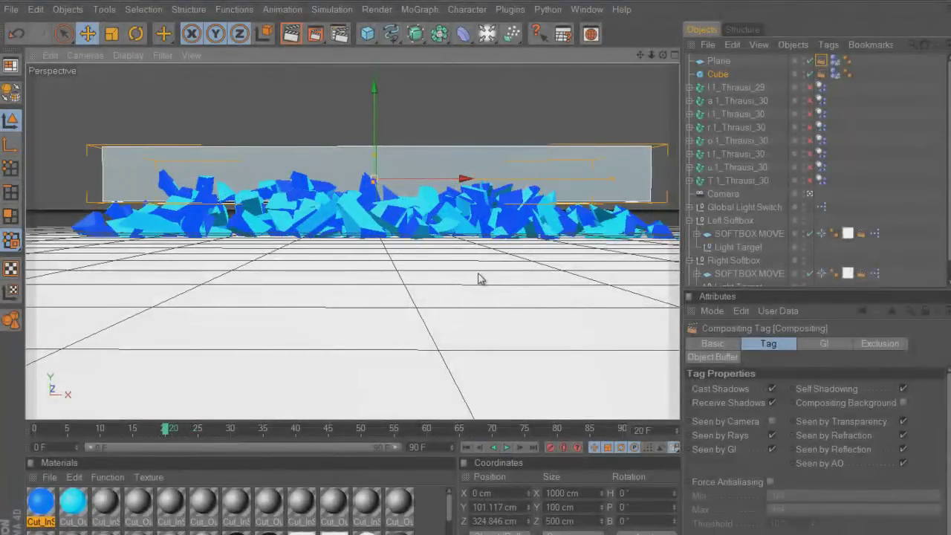
{"action": "key", "text": "shift+f"}
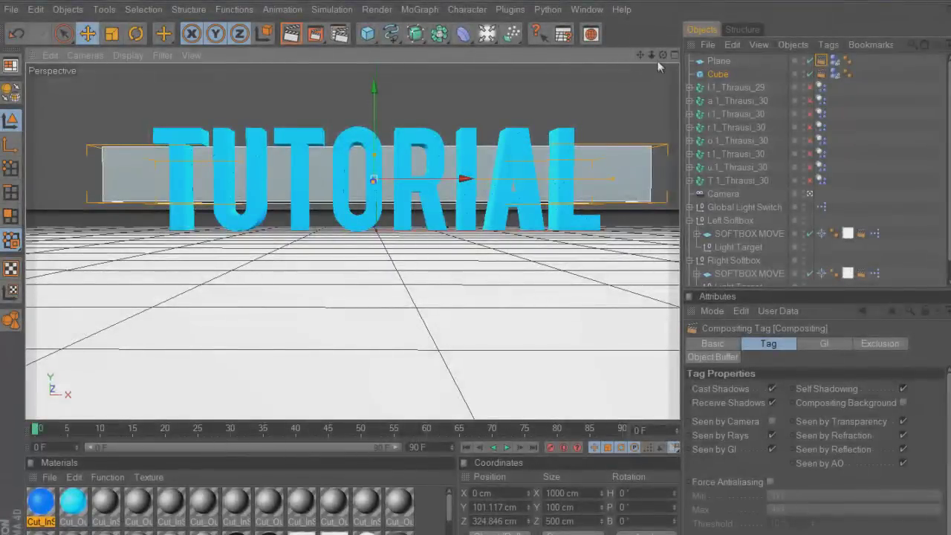